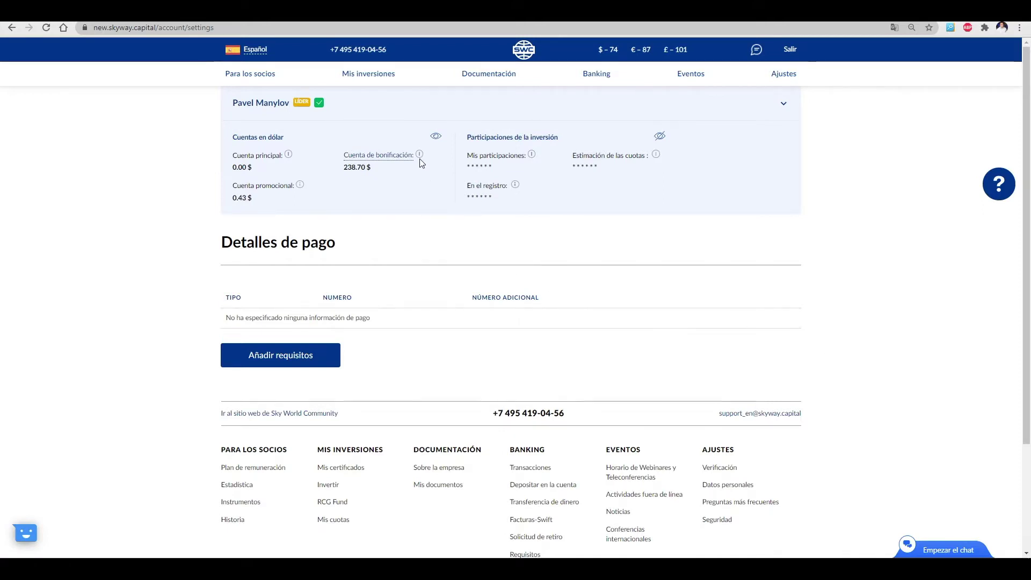
# Add a Visa/MasterCard card (3.00%+$8.00 commission, 1000$ max withdrawal) through the Añadir requisitos form
pyautogui.moveTo(420, 157)
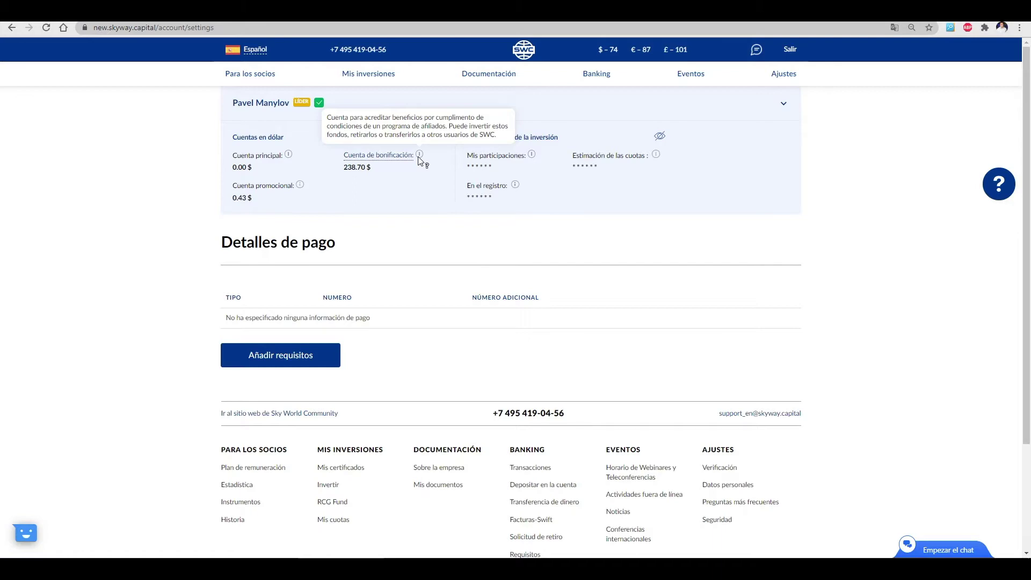
pyautogui.click(298, 356)
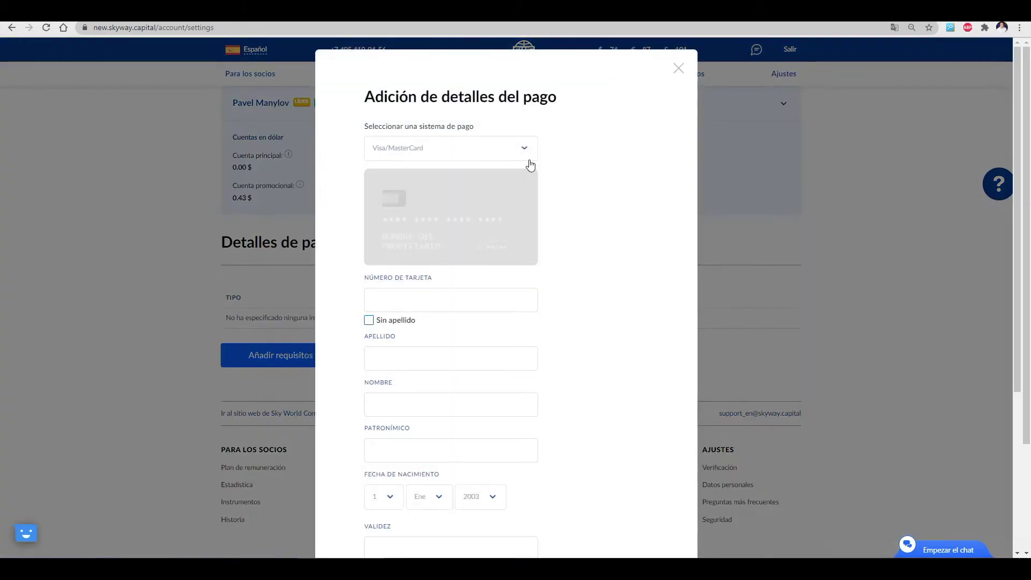
pyautogui.click(519, 146)
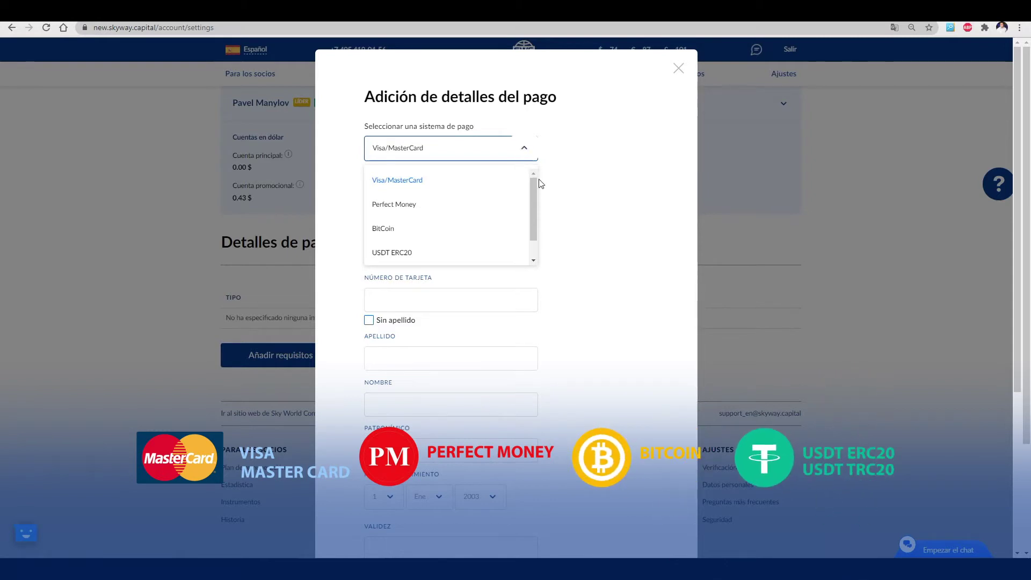
pyautogui.moveTo(534, 196); pyautogui.dragTo(533, 217)
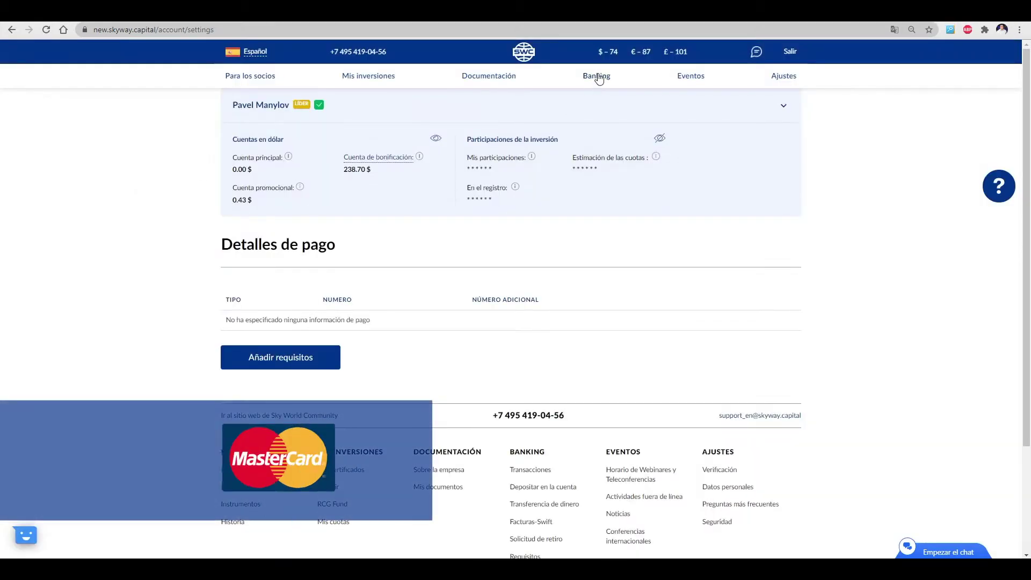
pyautogui.moveTo(599, 79)
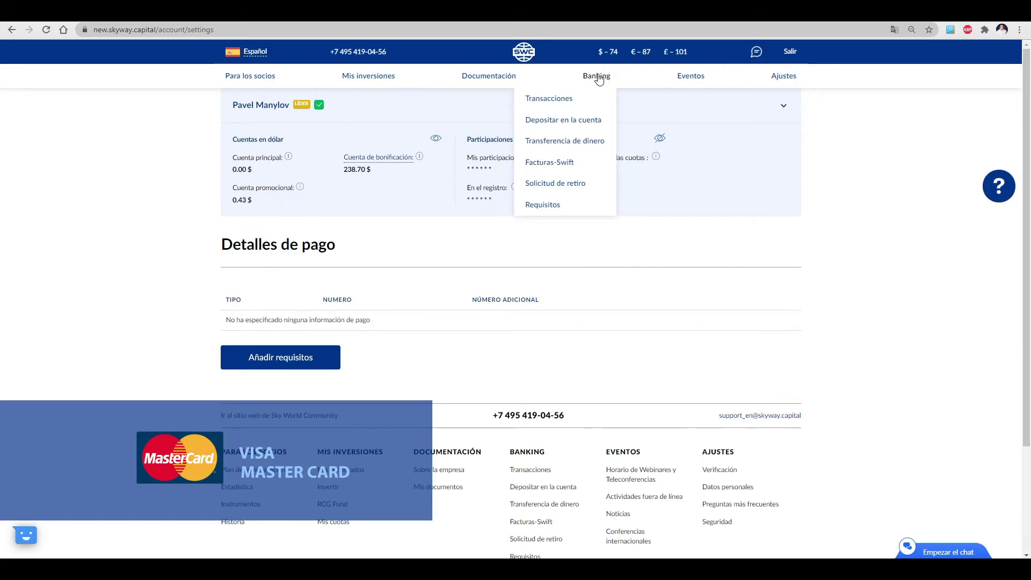
pyautogui.click(547, 209)
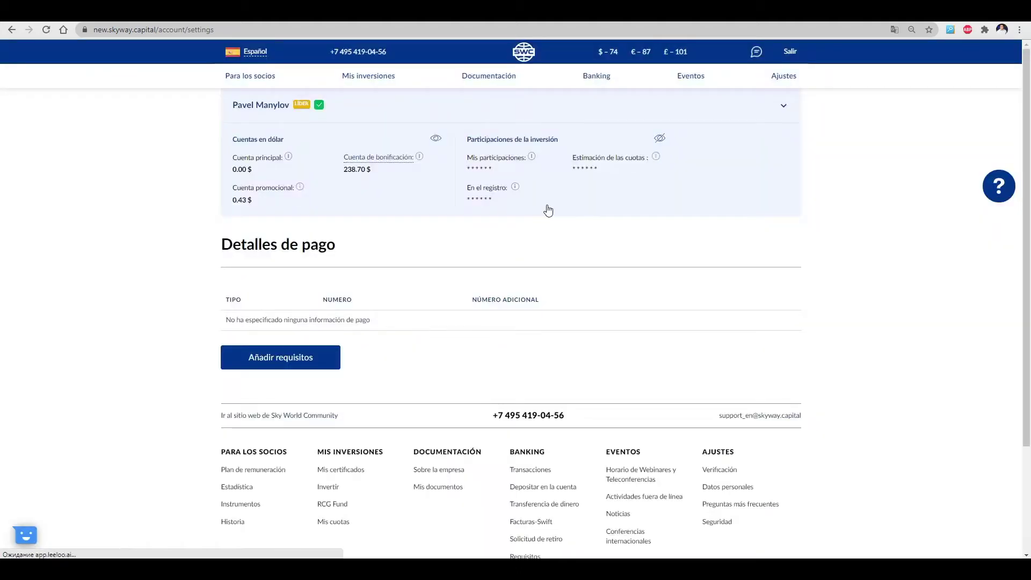
pyautogui.click(280, 359)
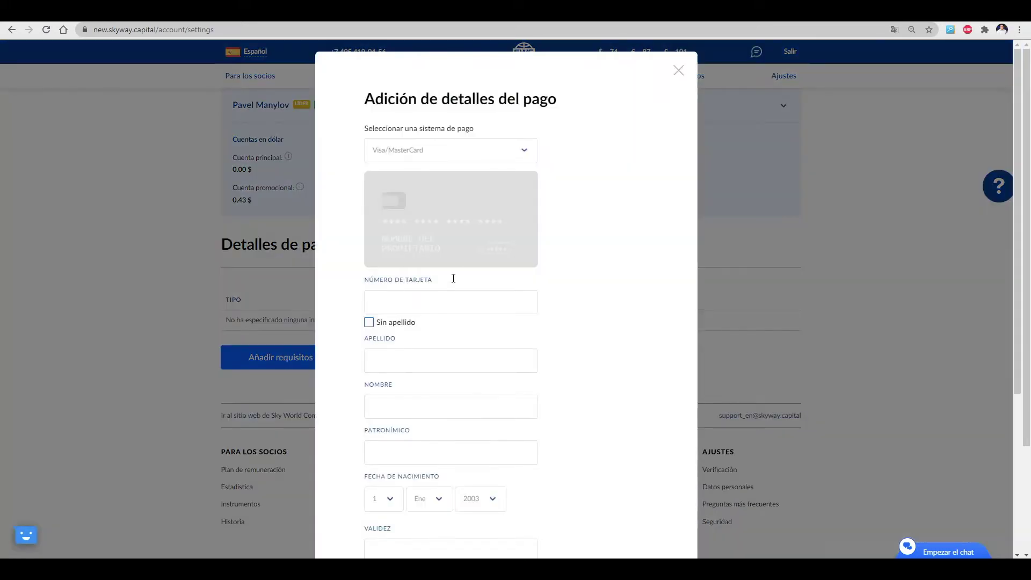
pyautogui.scroll(-2, 441, 382)
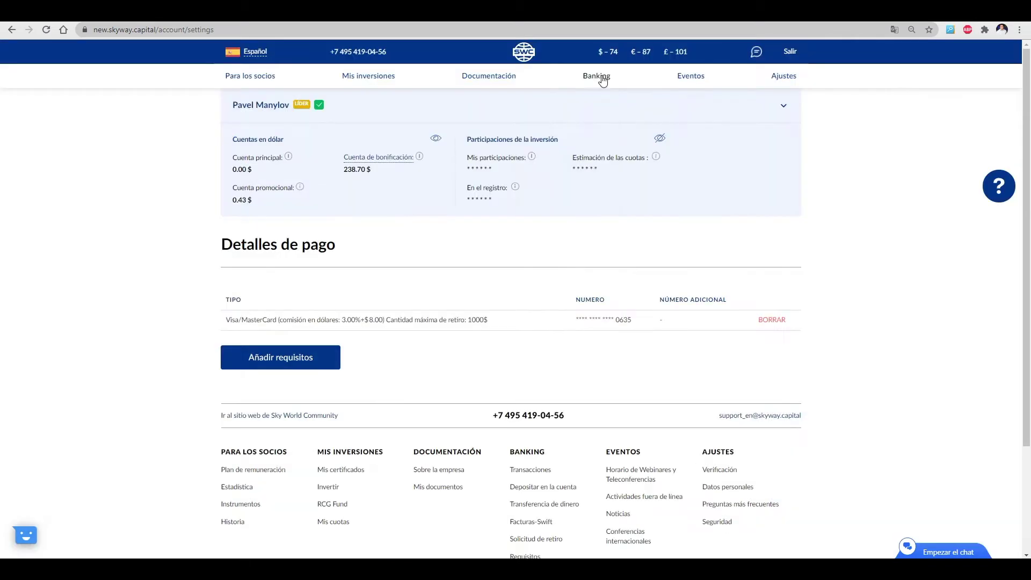
# On Solicitud de retiro, enter 50 in the de Bono field for the Visa card, netting 40.5 $
pyautogui.moveTo(599, 78)
pyautogui.click(579, 191)
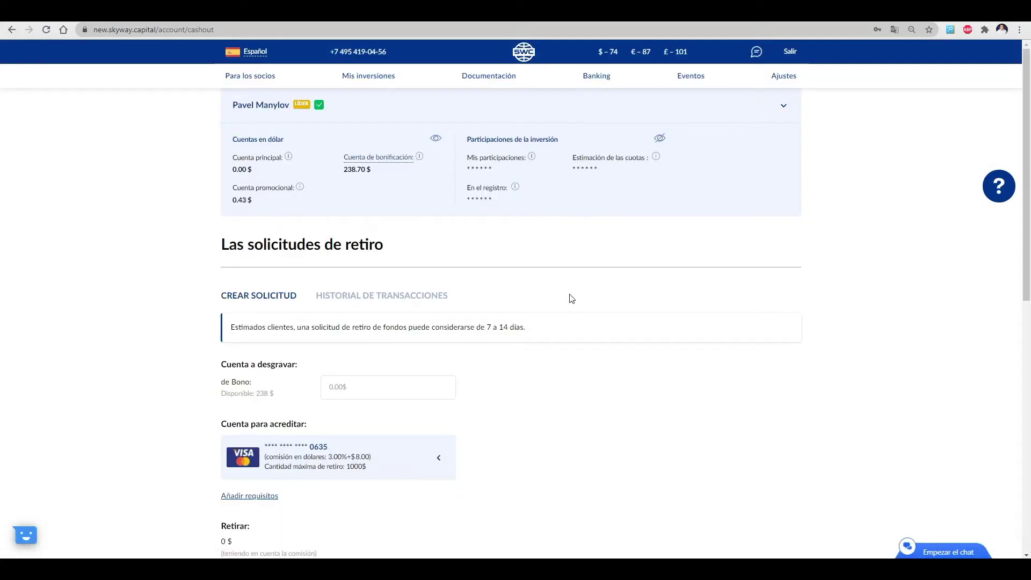
pyautogui.scroll(-3, 573, 290)
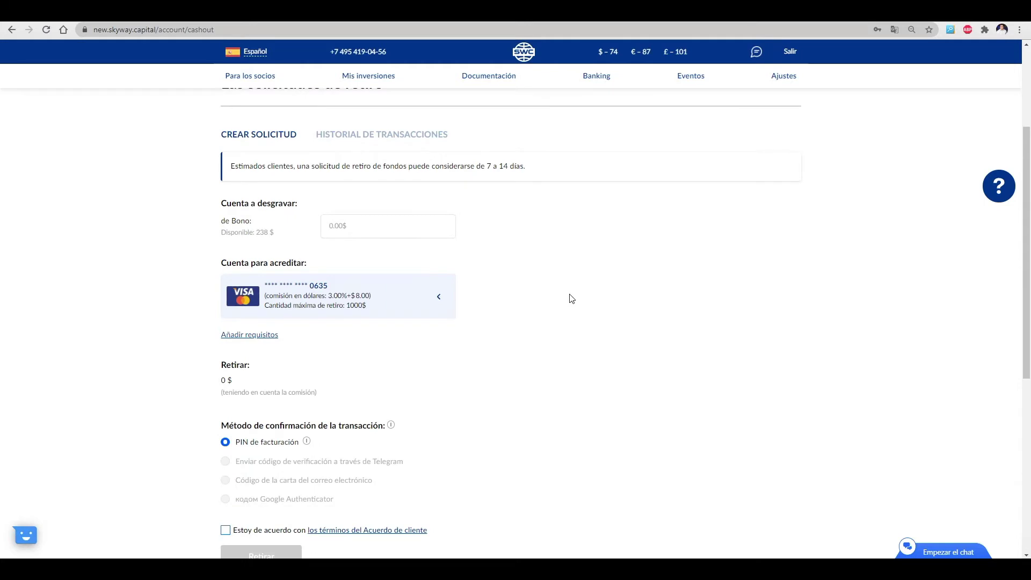
pyautogui.scroll(-1, 572, 299)
pyautogui.scroll(1, 572, 298)
pyautogui.click(354, 223)
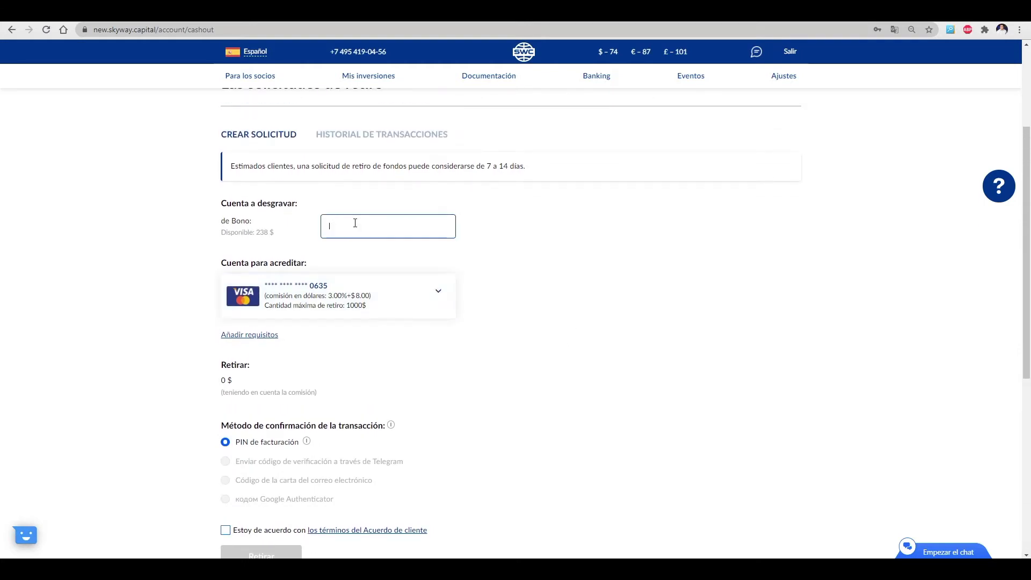
pyautogui.write('50')
pyautogui.click(387, 295)
pyautogui.scroll(-1, 423, 345)
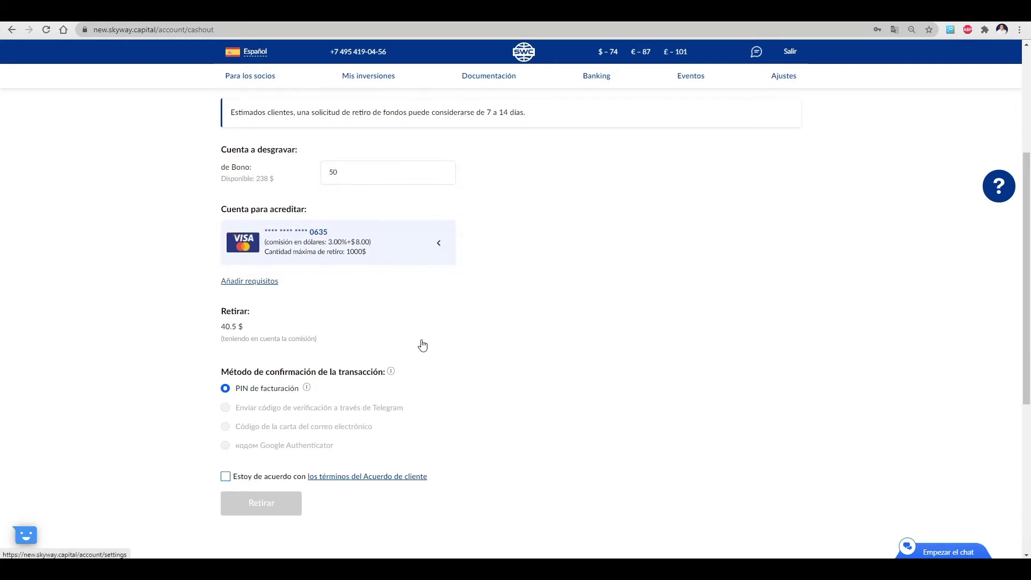
# Review the account's security settings under Ajustes > Seguridad
pyautogui.moveTo(787, 80)
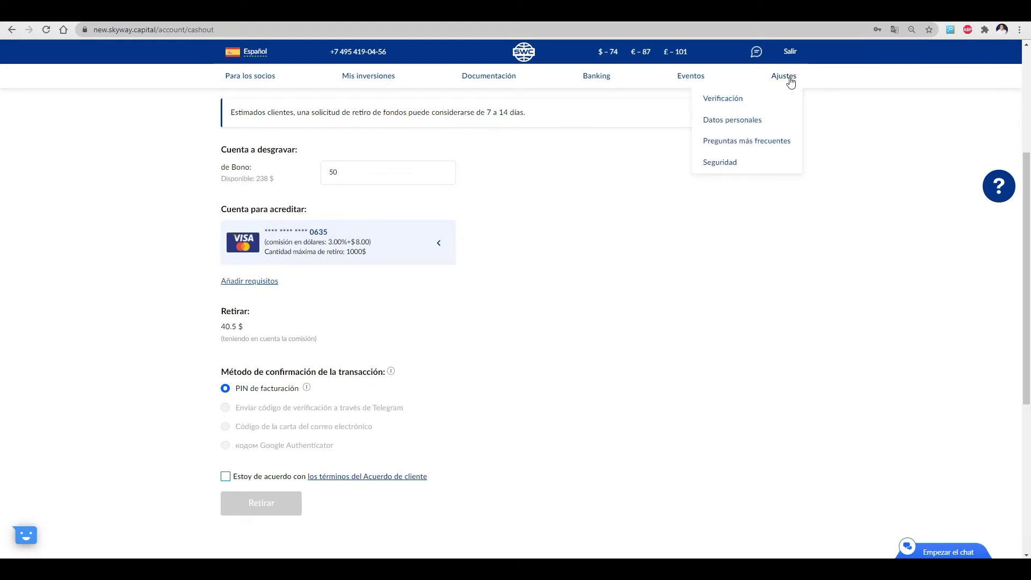
pyautogui.click(760, 162)
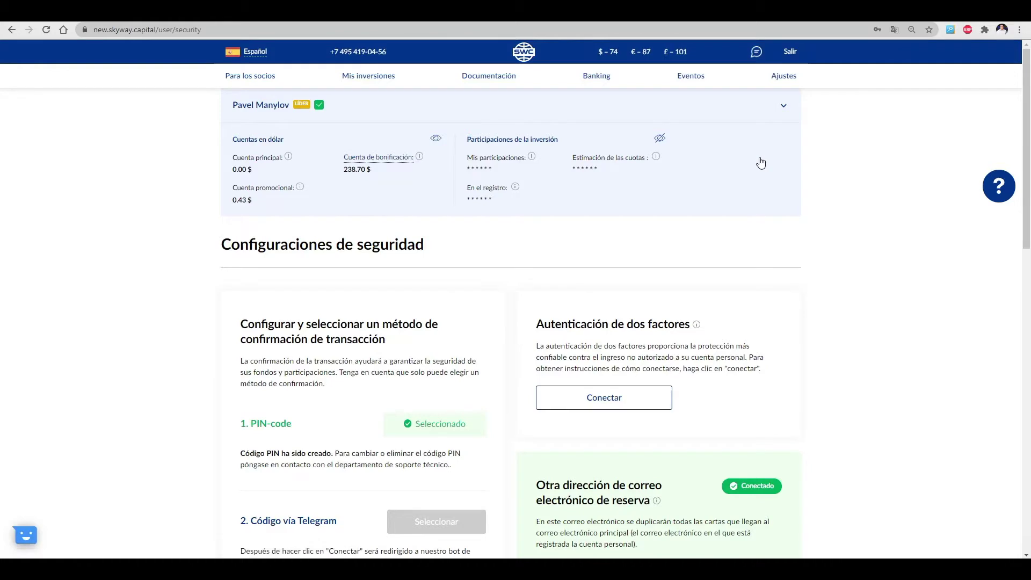
pyautogui.scroll(-3, 601, 246)
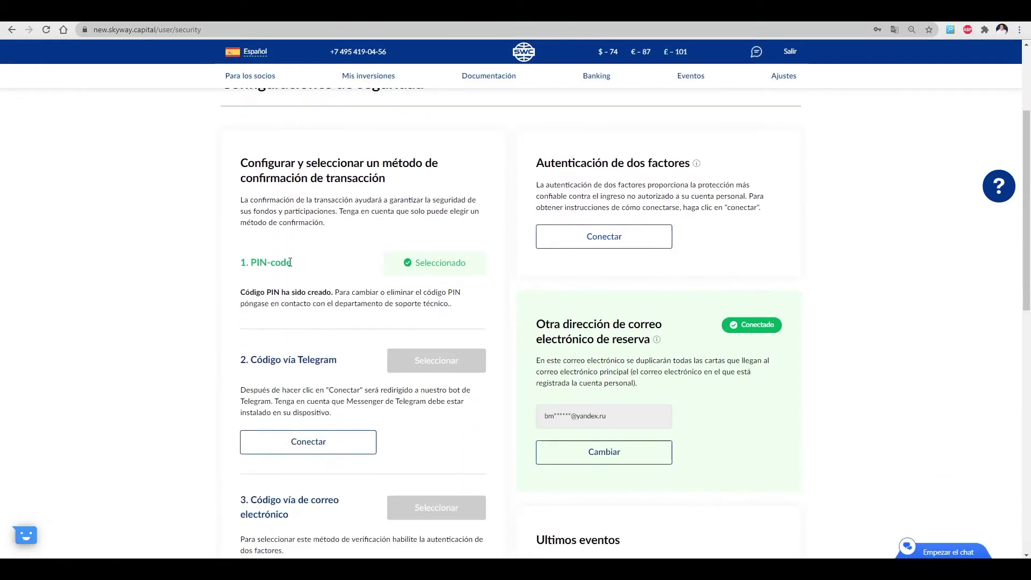
pyautogui.scroll(-1, 779, 412)
# Request a 50 bonus withdrawal to the card, accept the terms, submit and pass reCAPTCHA
pyautogui.moveTo(596, 76)
pyautogui.click(586, 186)
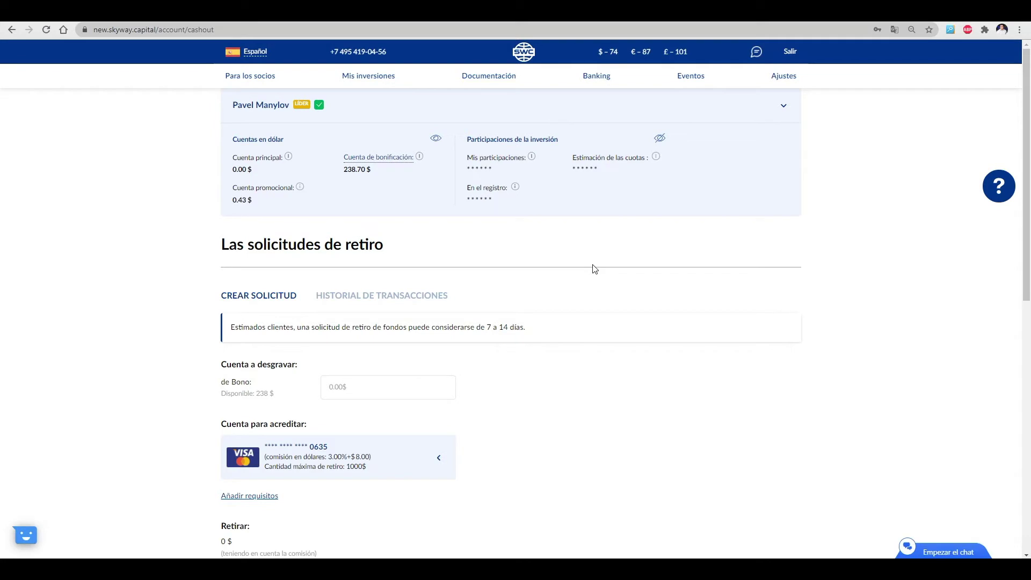
pyautogui.scroll(-1, 595, 268)
pyautogui.click(357, 336)
pyautogui.write('50')
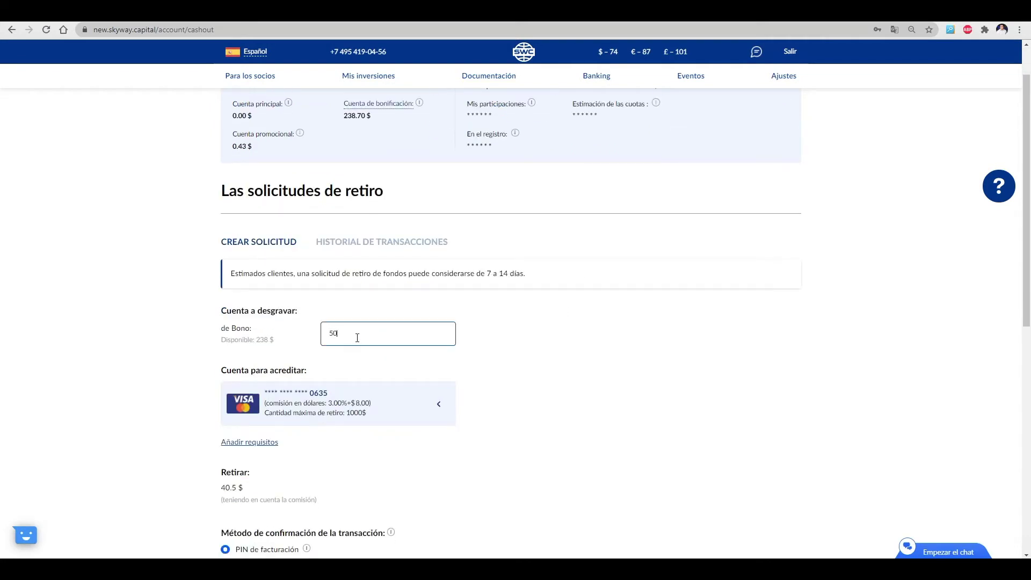
pyautogui.scroll(-3, 322, 376)
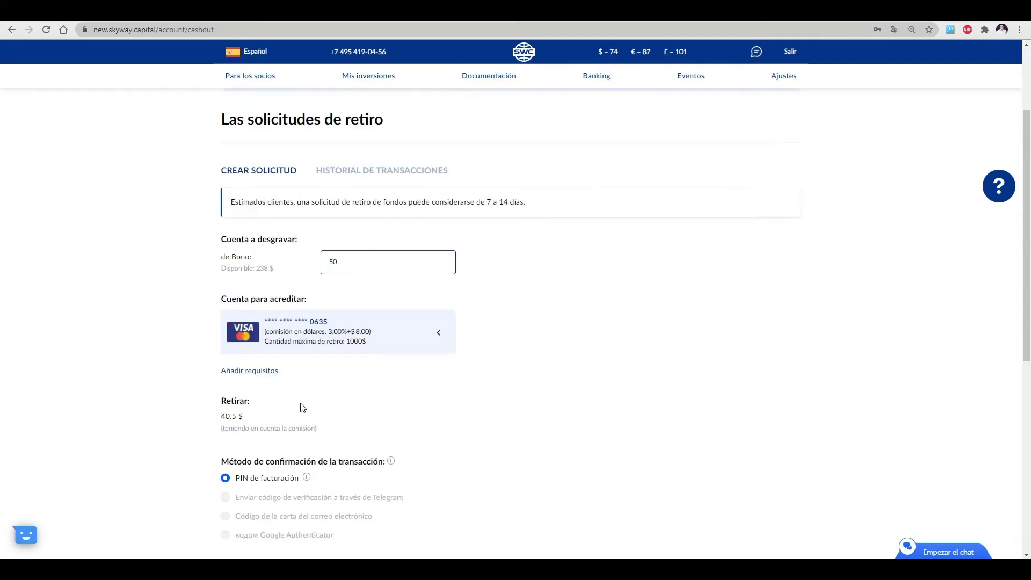
pyautogui.click(226, 477)
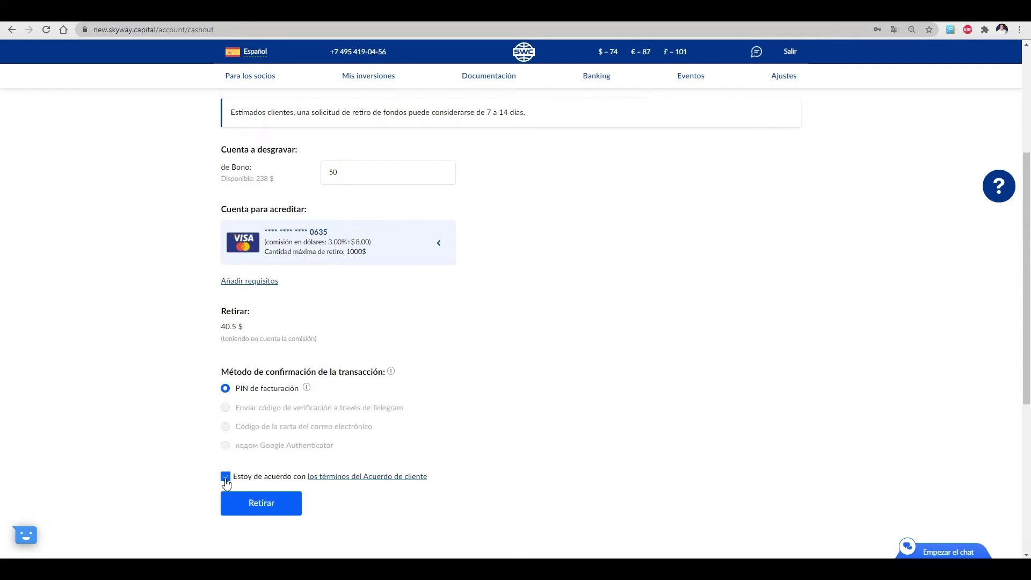
pyautogui.click(247, 500)
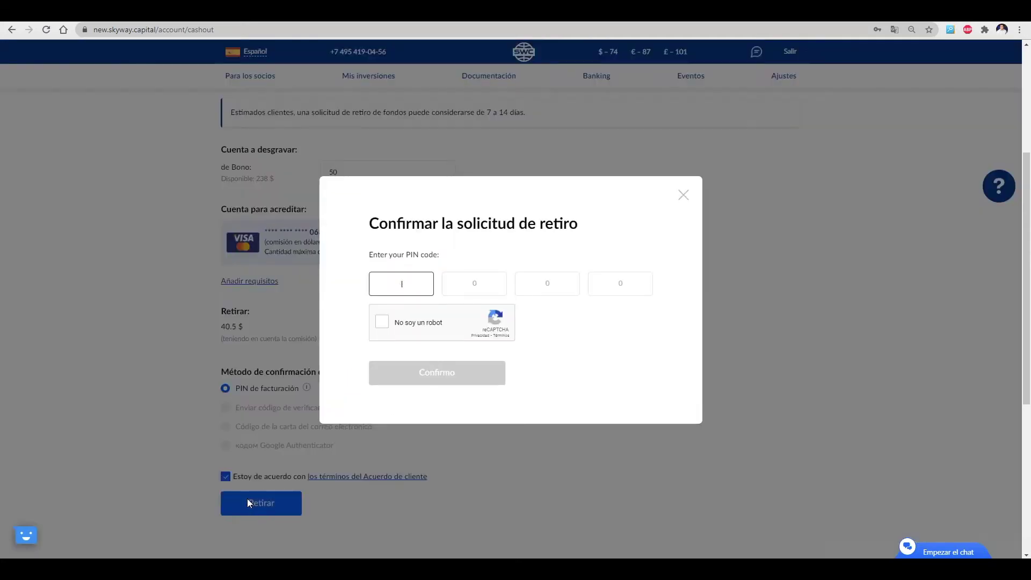
pyautogui.click(418, 322)
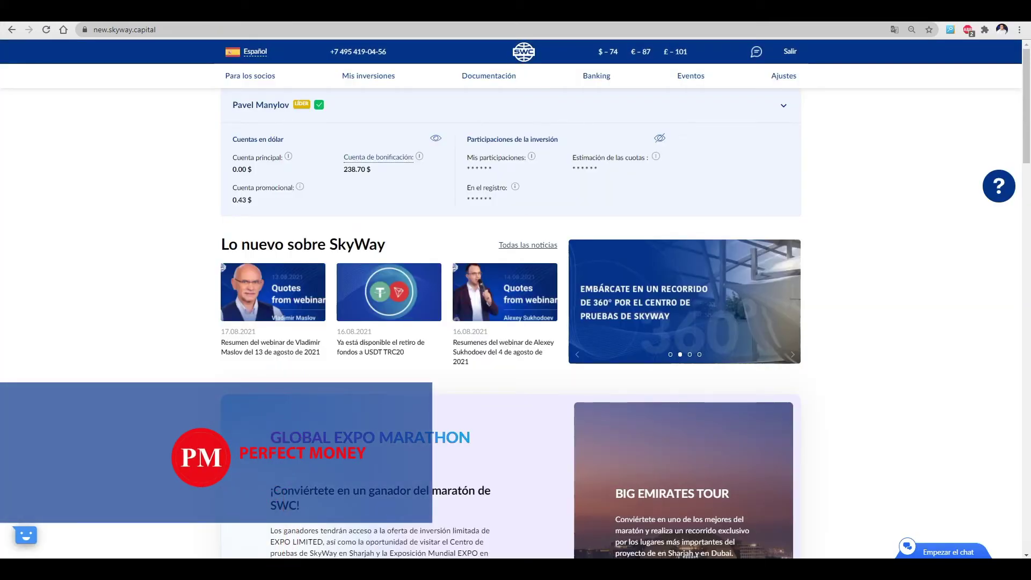
# Add a Perfect Money wallet (0.50% commission), pasting its number and ticking the verified-wallet declaration
pyautogui.moveTo(603, 85)
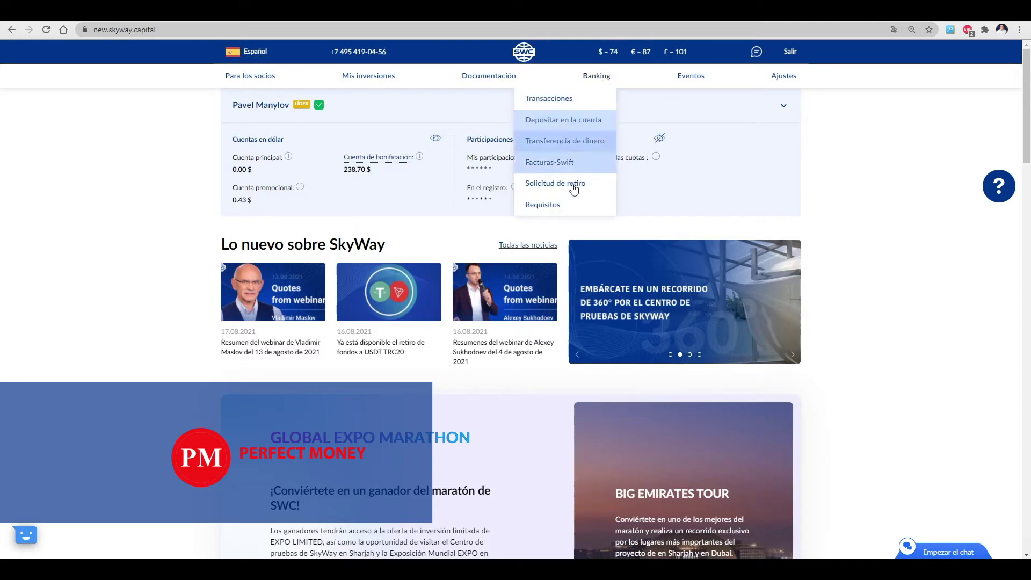
pyautogui.click(568, 205)
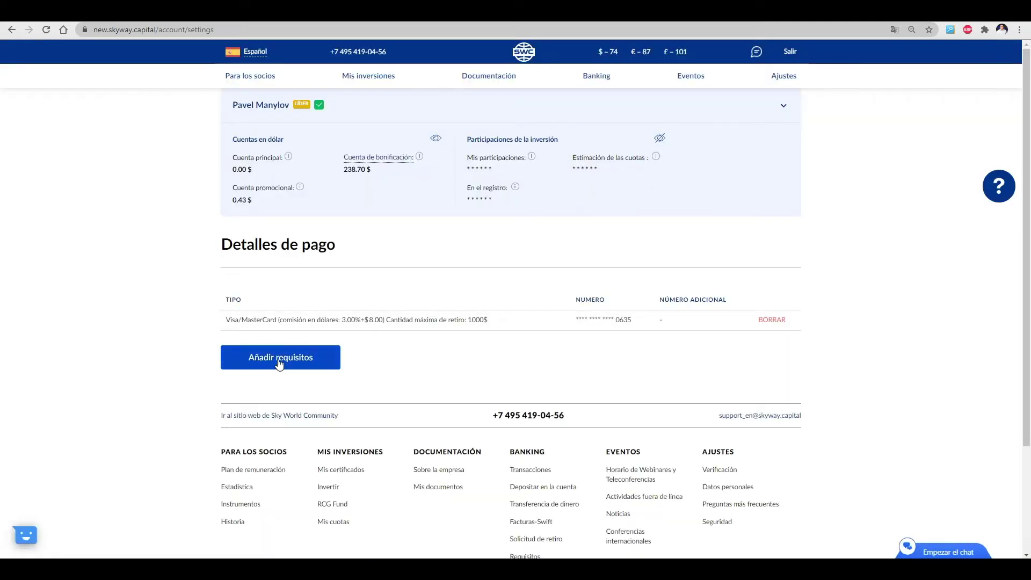
pyautogui.click(278, 360)
pyautogui.click(520, 152)
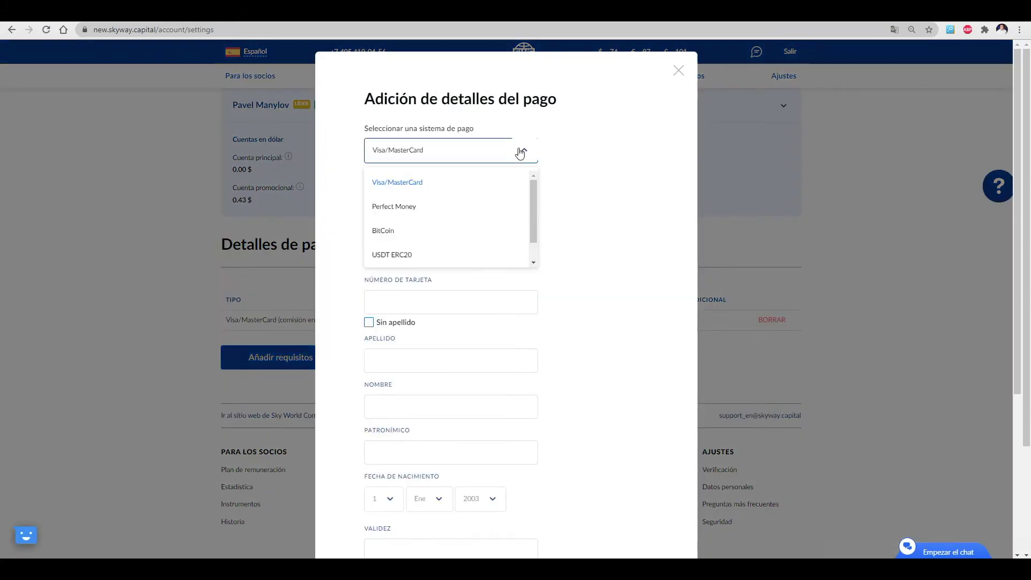
pyautogui.click(477, 209)
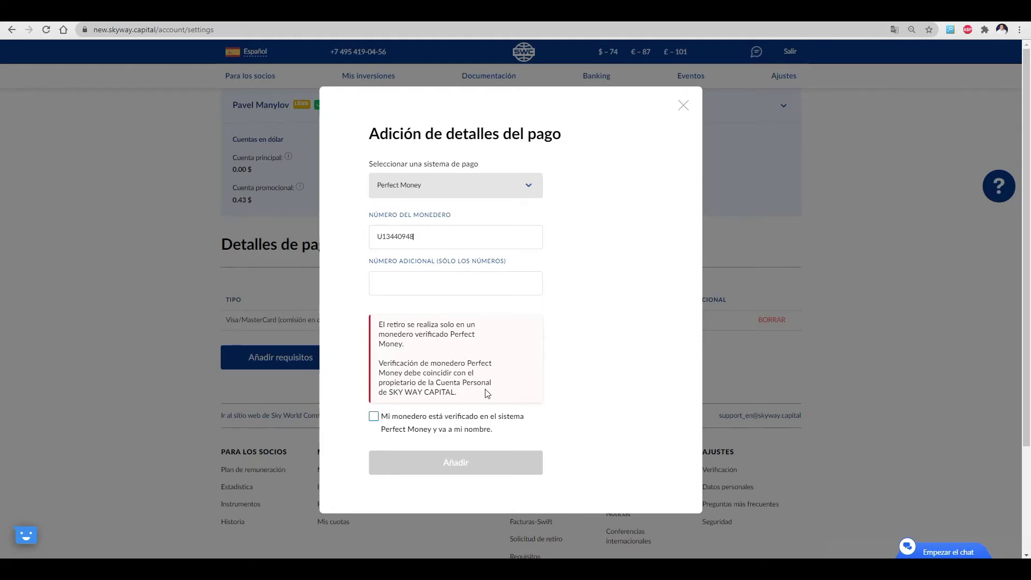
pyautogui.moveTo(456, 393); pyautogui.dragTo(384, 322)
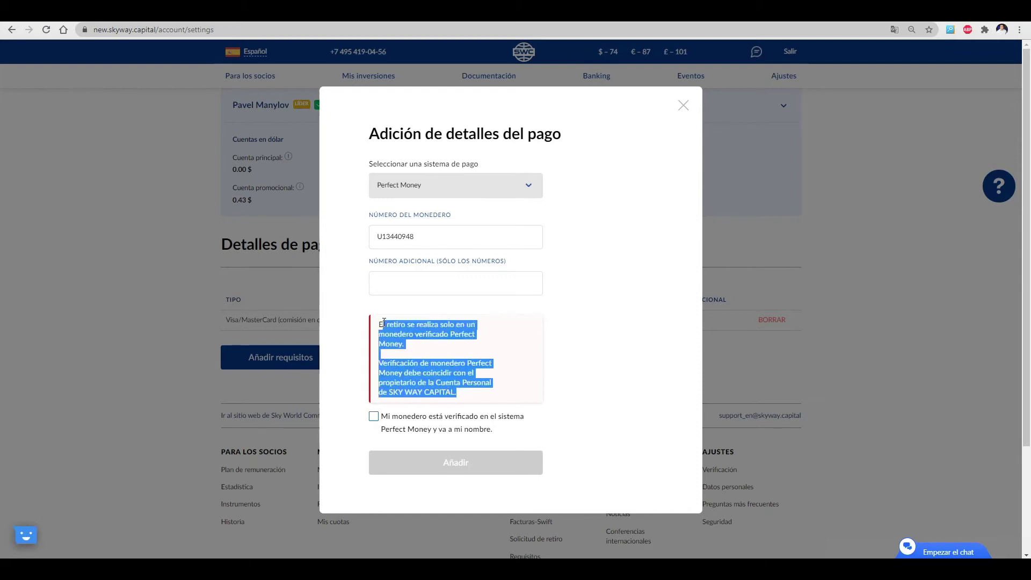
pyautogui.click(359, 356)
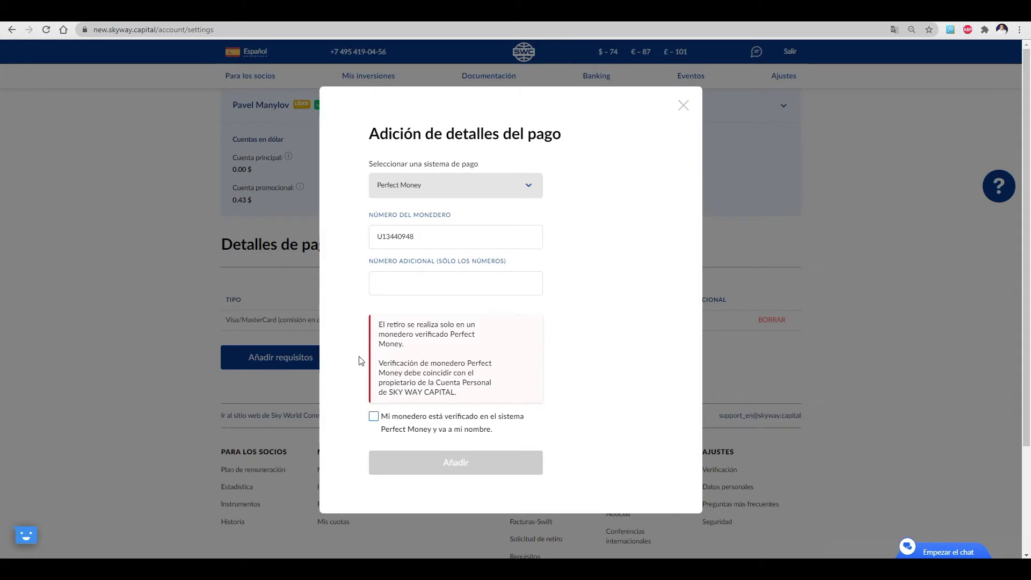
pyautogui.click(375, 420)
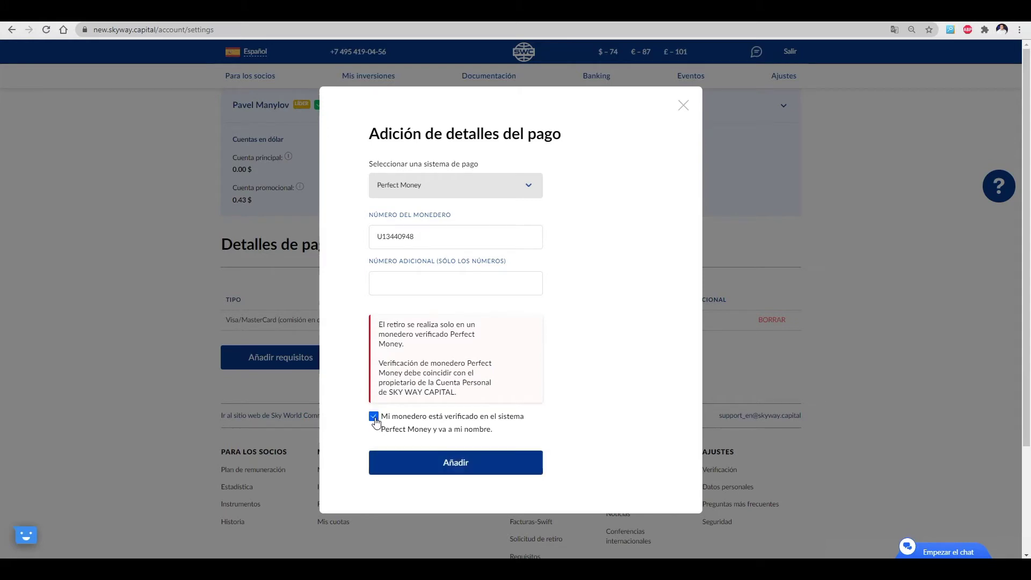
pyautogui.click(435, 463)
# Enter a 50 bonus withdrawal with the Perfect Money wallet as the receiving account
pyautogui.moveTo(597, 76)
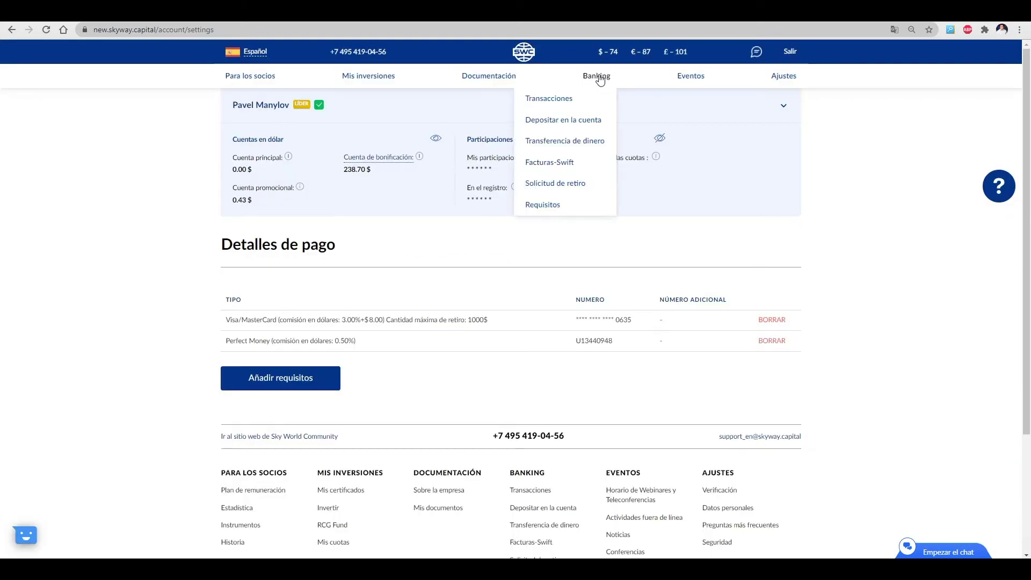
pyautogui.click(585, 185)
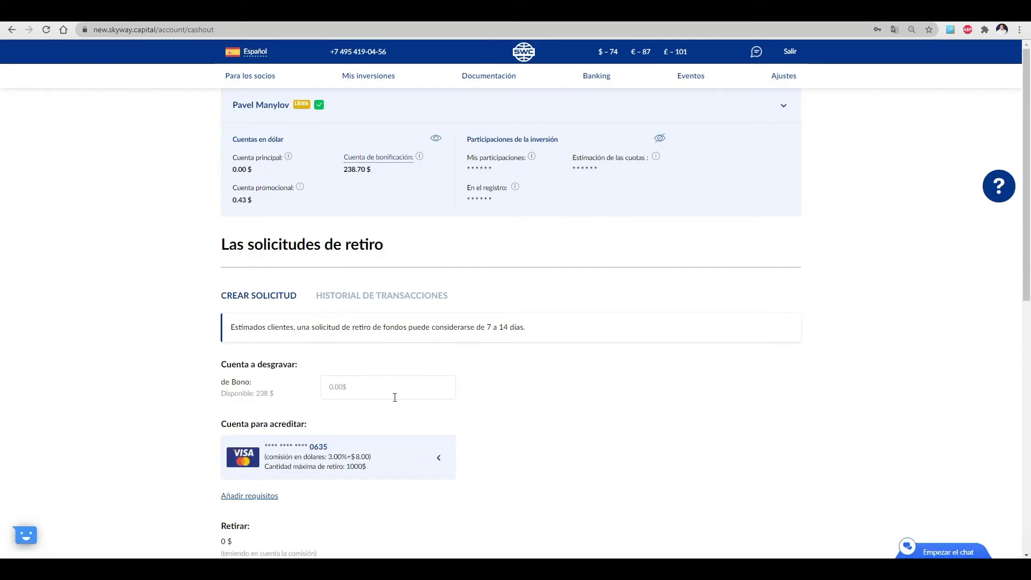
pyautogui.click(358, 387)
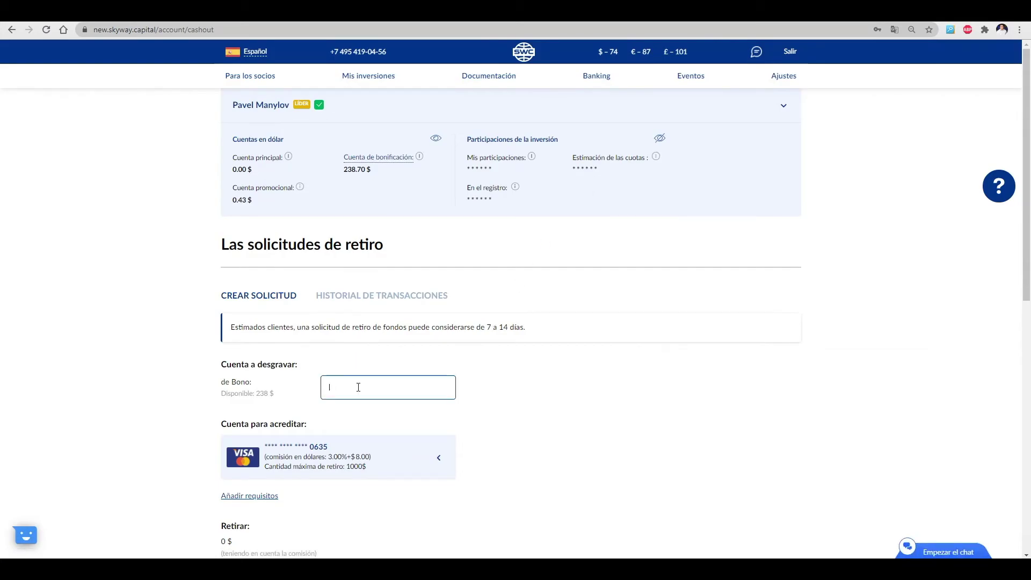
pyautogui.write('50')
pyautogui.click(438, 460)
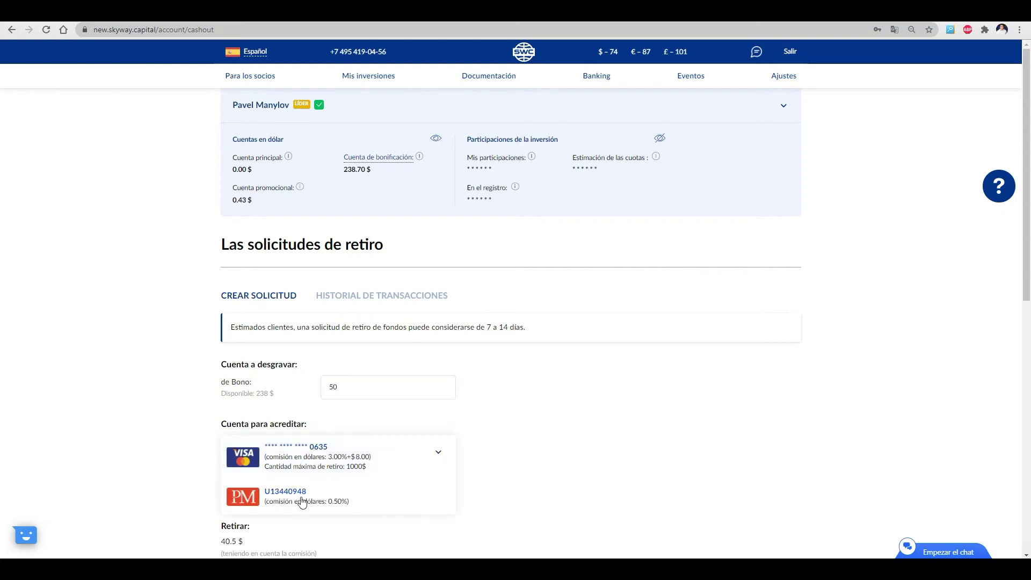
pyautogui.click(299, 500)
# Accept the client agreement, submit, pass reCAPTCHA and confirm the withdrawal netting 49.75 $
pyautogui.scroll(-4, 315, 495)
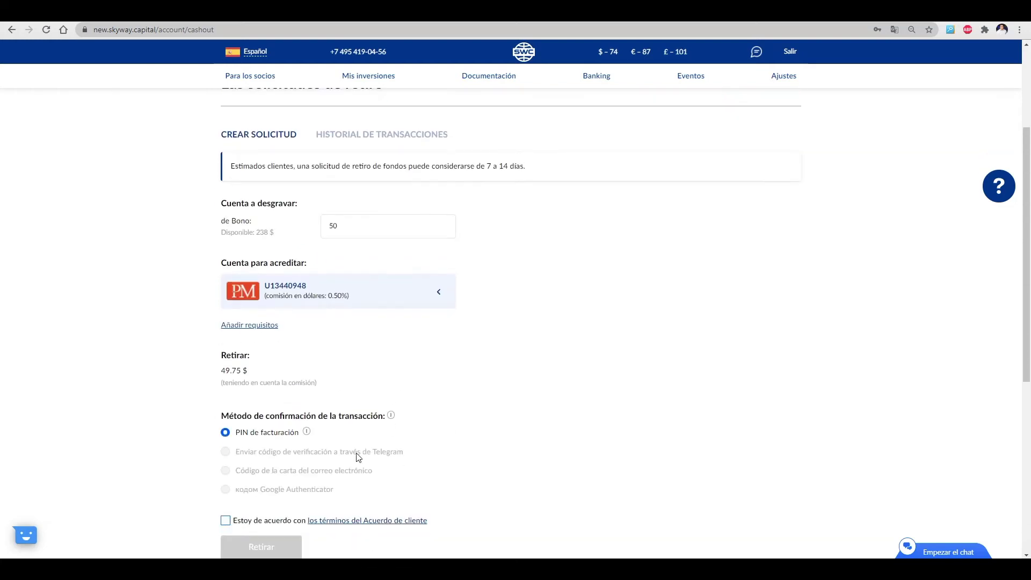
pyautogui.click(226, 467)
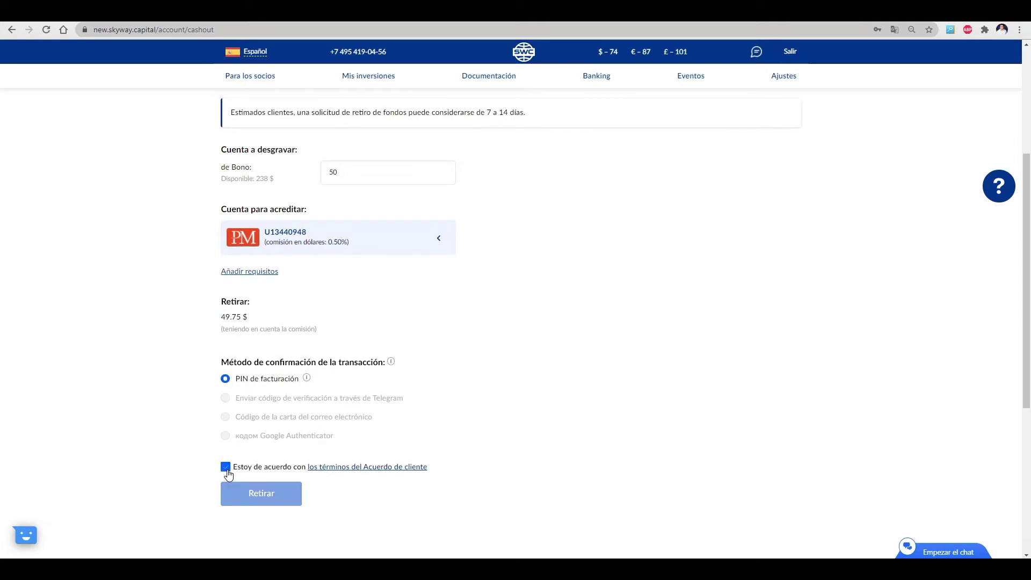
pyautogui.click(267, 495)
pyautogui.click(383, 324)
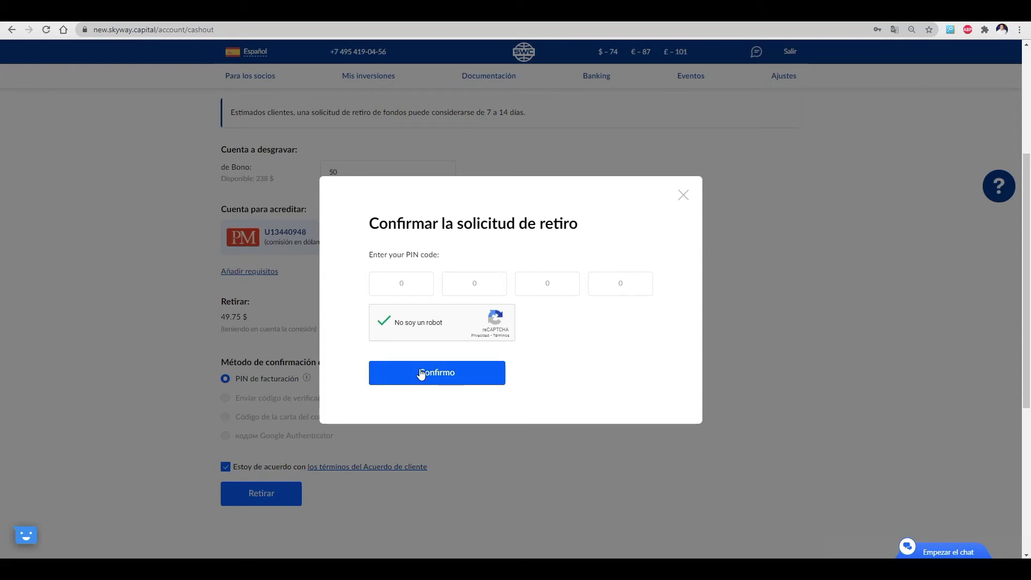
pyautogui.click(421, 374)
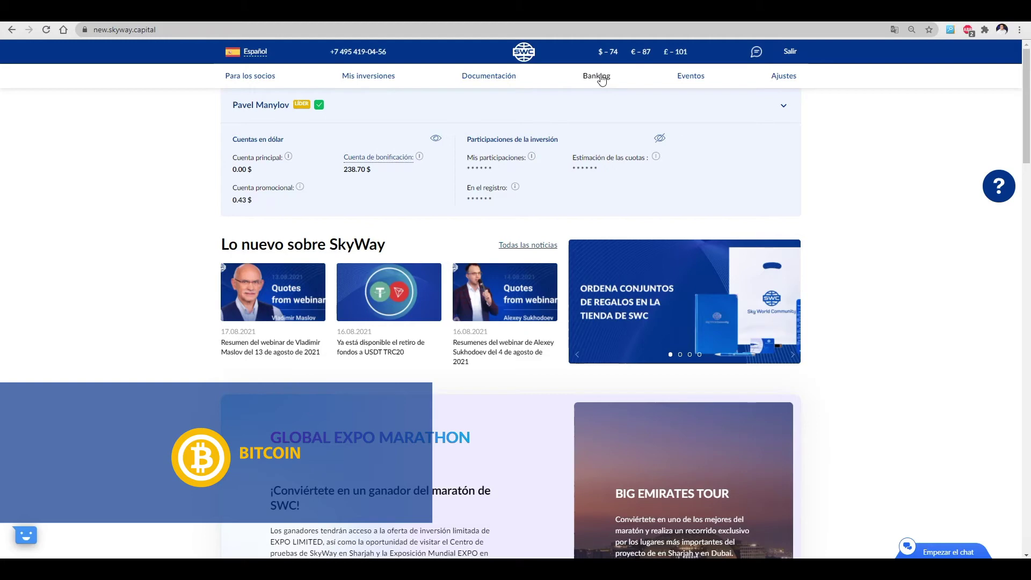
# Add a BitCoin wallet (2.00%+$20.00 commission) by pasting its address, then go to Solicitud de retiro
pyautogui.click(601, 79)
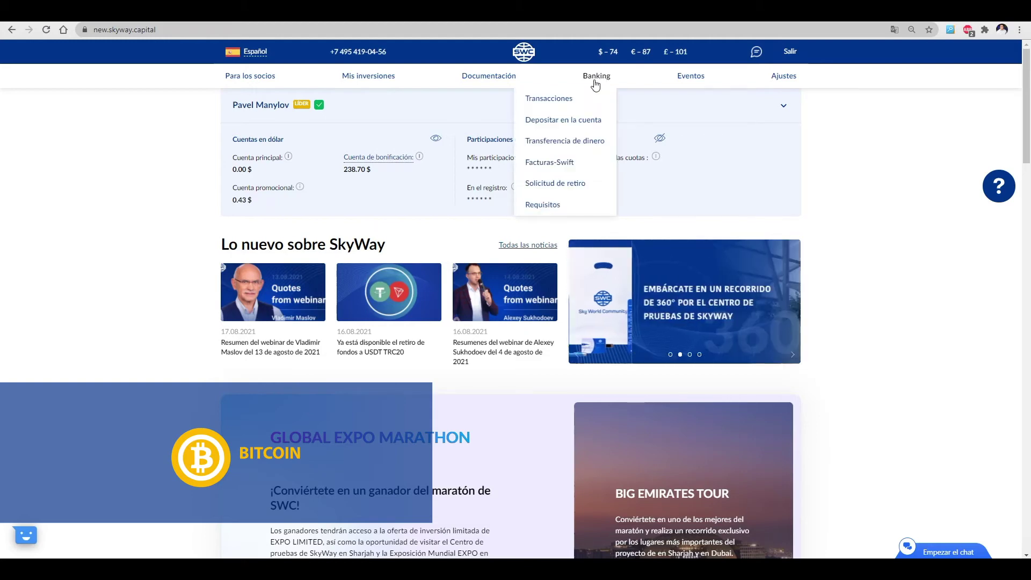
pyautogui.click(562, 205)
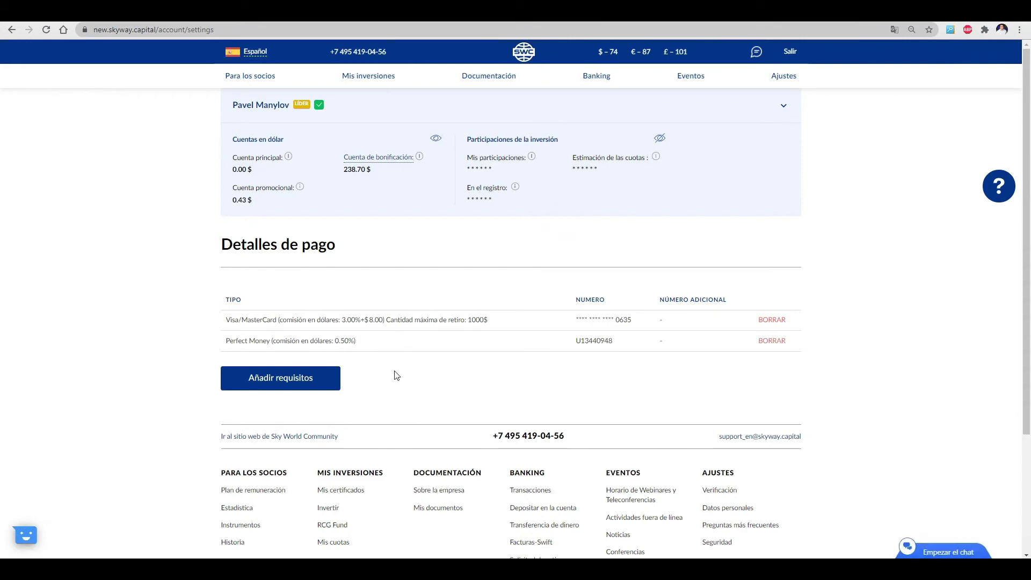
pyautogui.click(284, 383)
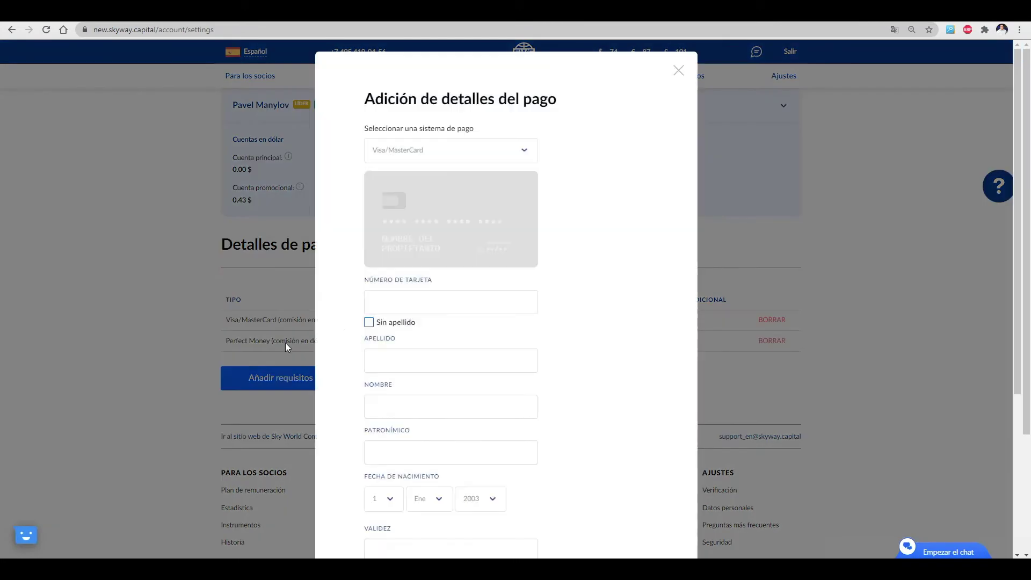
pyautogui.click(510, 152)
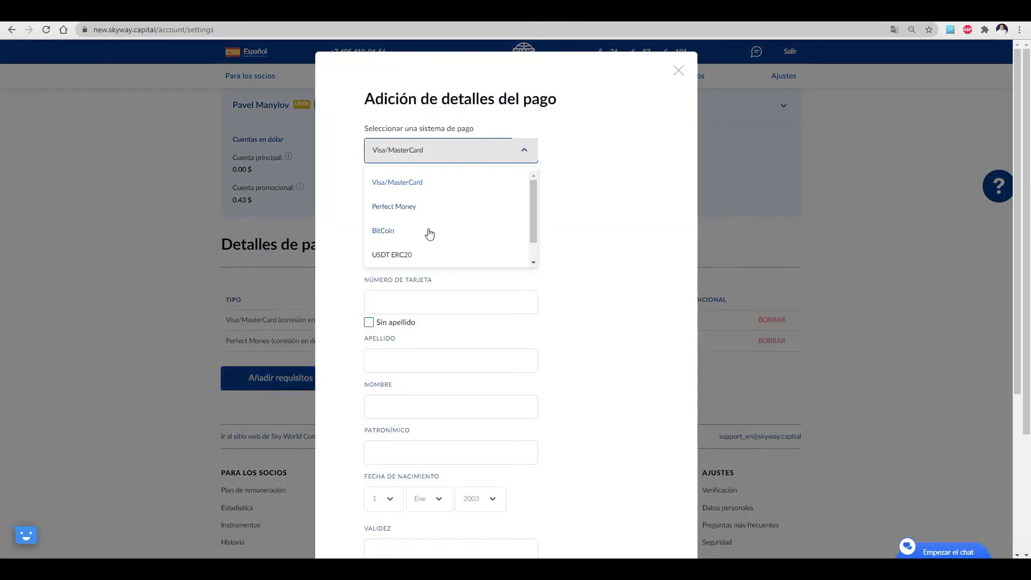
pyautogui.click(428, 231)
pyautogui.click(471, 320)
pyautogui.write('bc1qpzkev078c7crlh2p7ccqzvhtyrhly570lgg2y4')
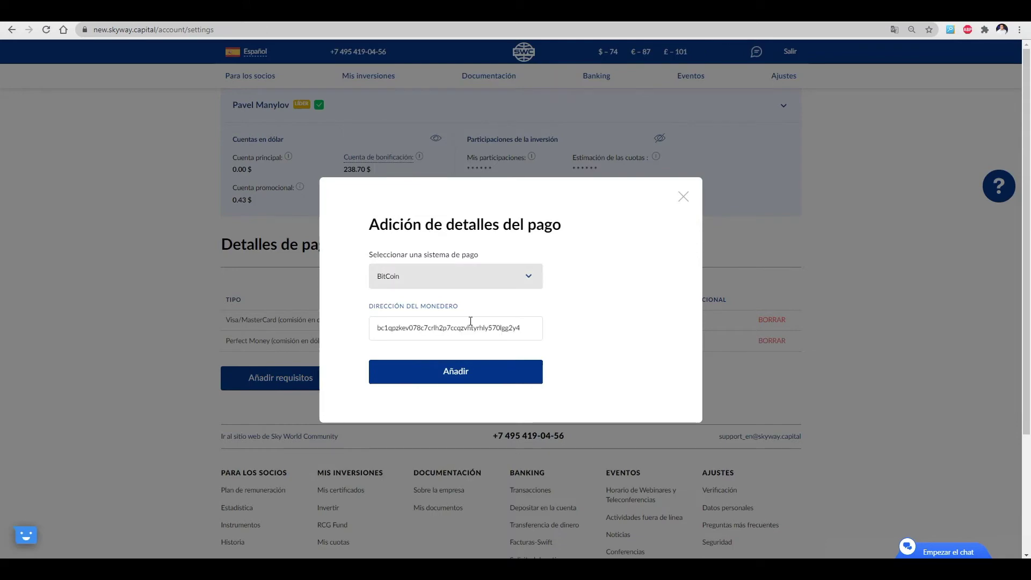
pyautogui.click(463, 370)
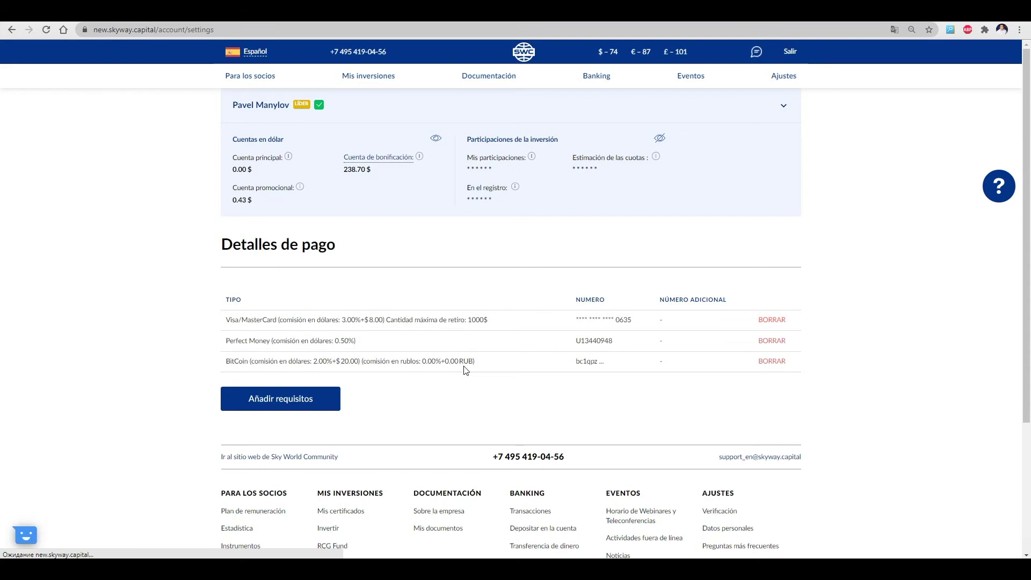
pyautogui.moveTo(600, 90)
pyautogui.click(577, 183)
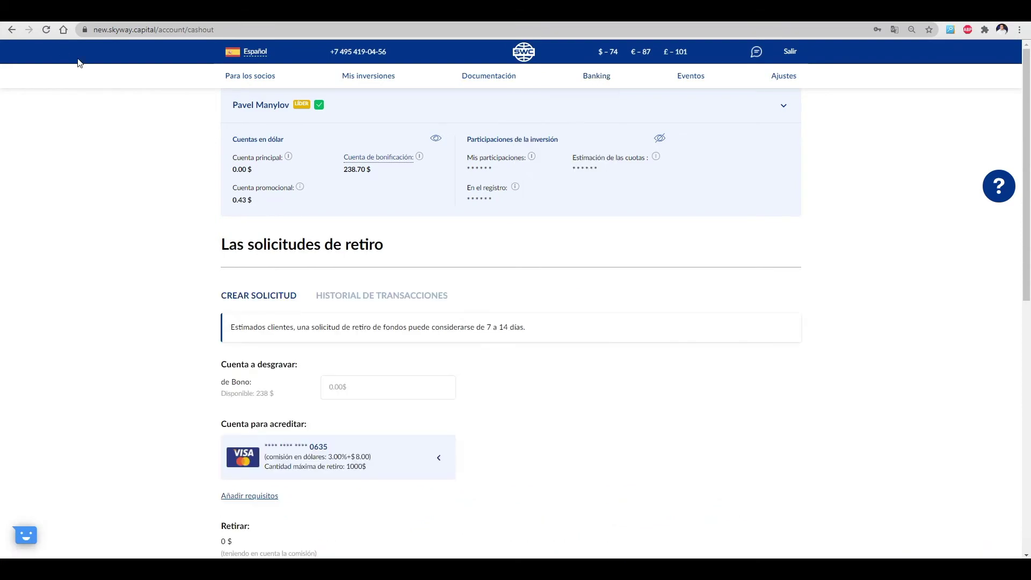
# Enter a 100 bonus withdrawal with the BitCoin wallet as the receiving account
pyautogui.click(349, 391)
pyautogui.write('100')
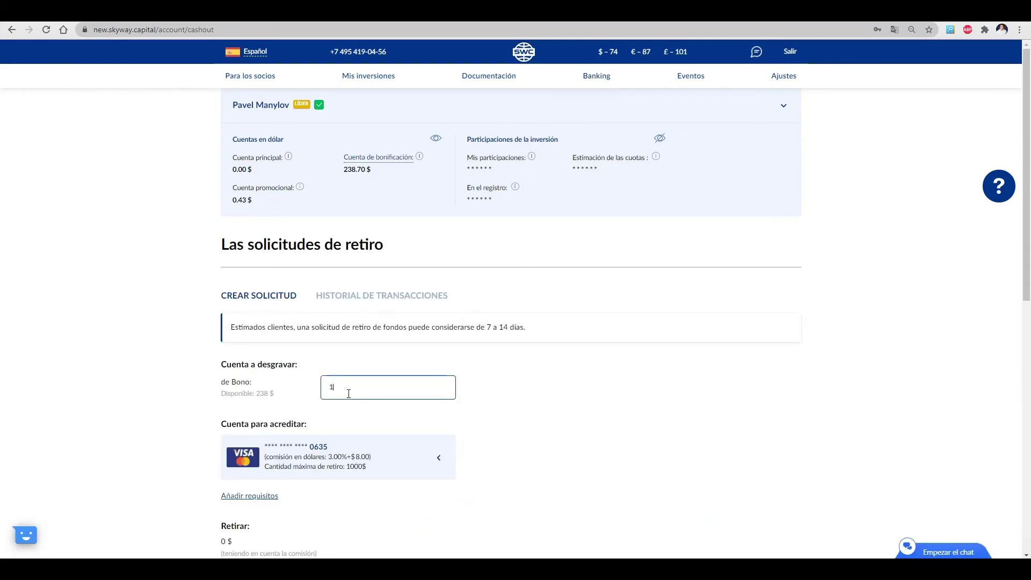
pyautogui.click(396, 460)
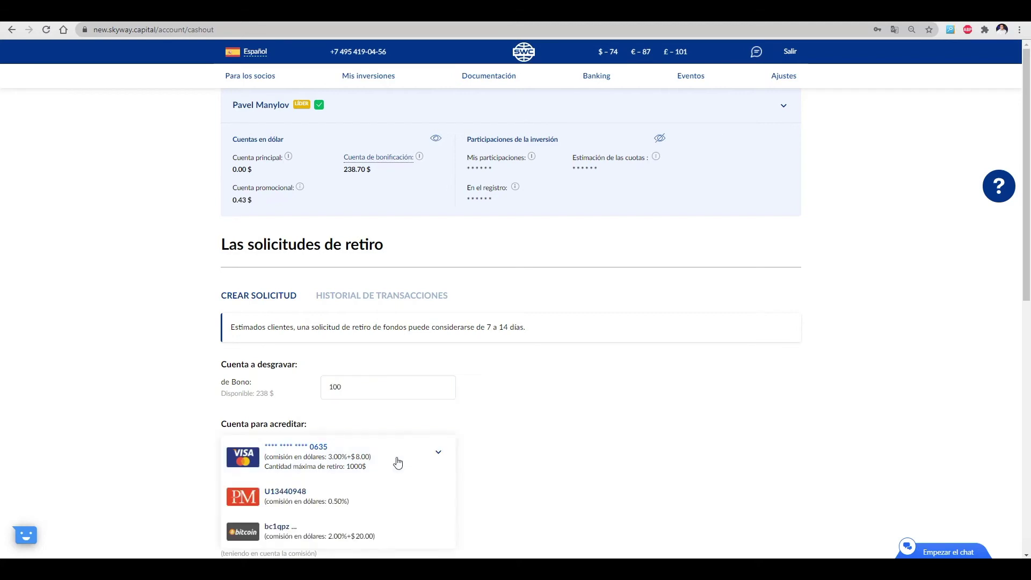
pyautogui.click(333, 537)
# Accept the client agreement, submit, pass reCAPTCHA and confirm the withdrawal netting 78 $
pyautogui.scroll(-1, 348, 500)
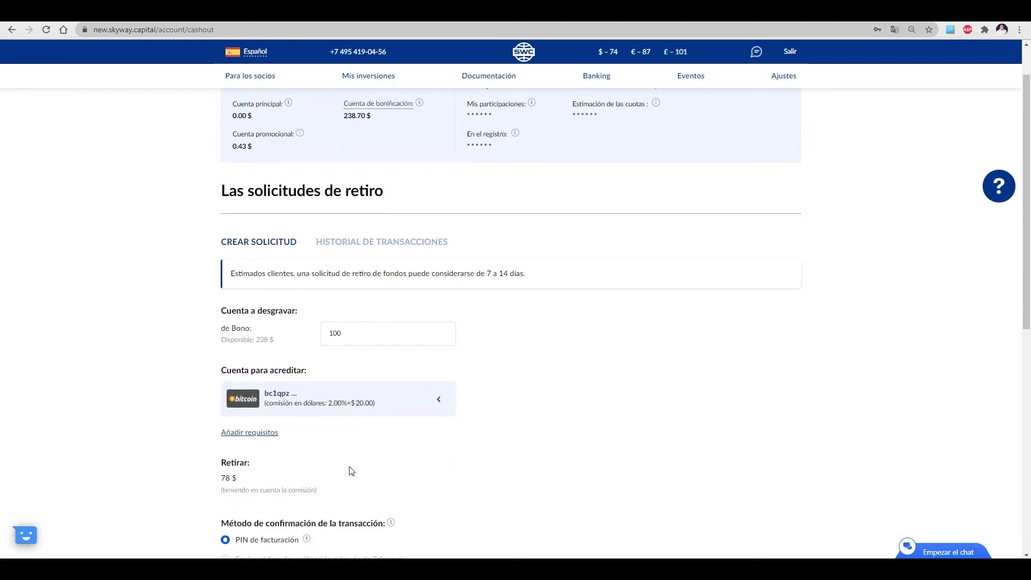
pyautogui.scroll(-2, 352, 471)
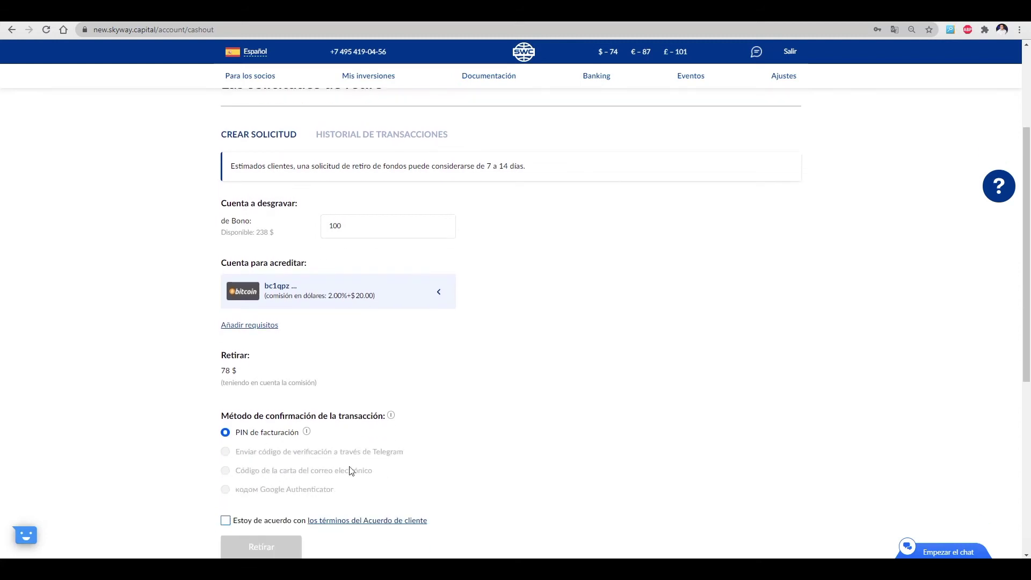
pyautogui.click(226, 467)
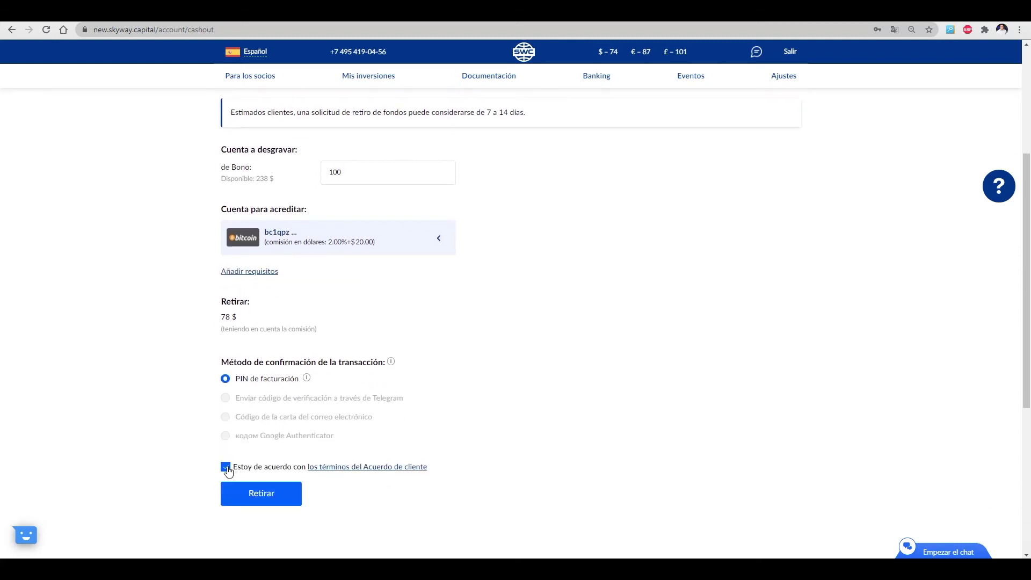
pyautogui.click(262, 494)
pyautogui.click(381, 321)
pyautogui.click(437, 373)
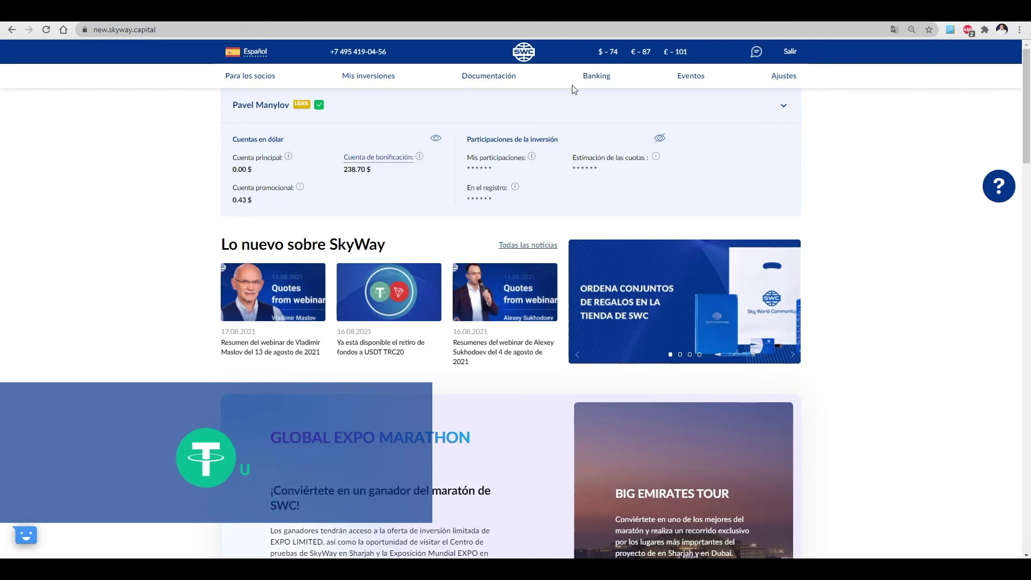
# Add a USDT ERC20 wallet (1.00%+$20.00 commission) by pasting its address, making four saved methods
pyautogui.click(607, 80)
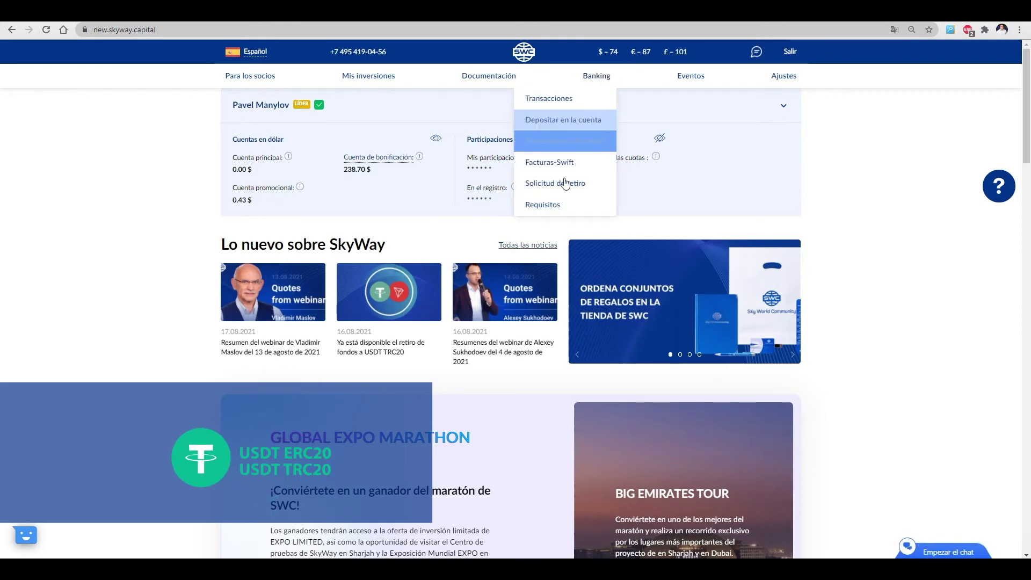
pyautogui.click(556, 210)
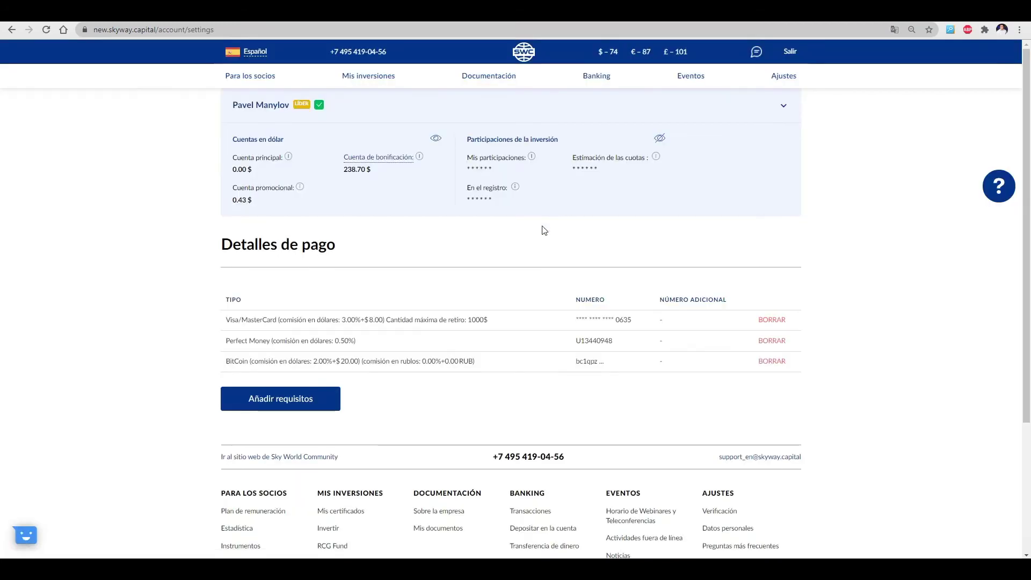
pyautogui.click(299, 397)
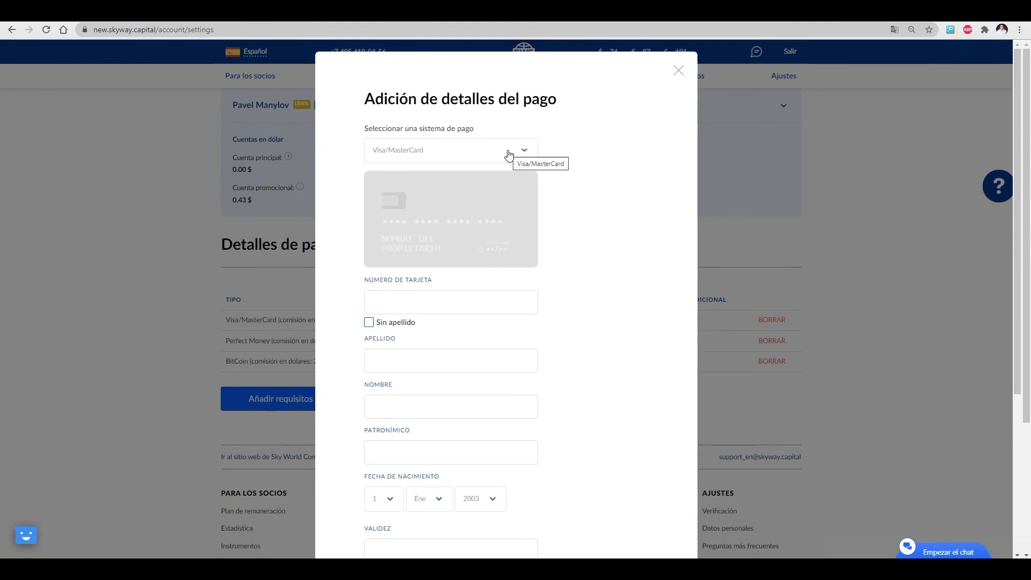
pyautogui.click(509, 155)
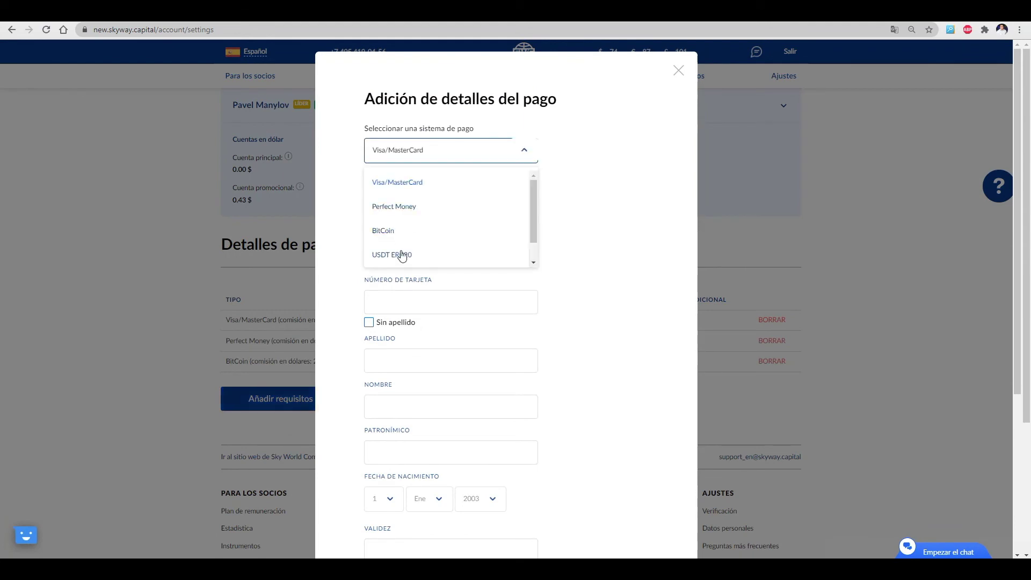
pyautogui.scroll(-1, 409, 257)
pyautogui.click(426, 231)
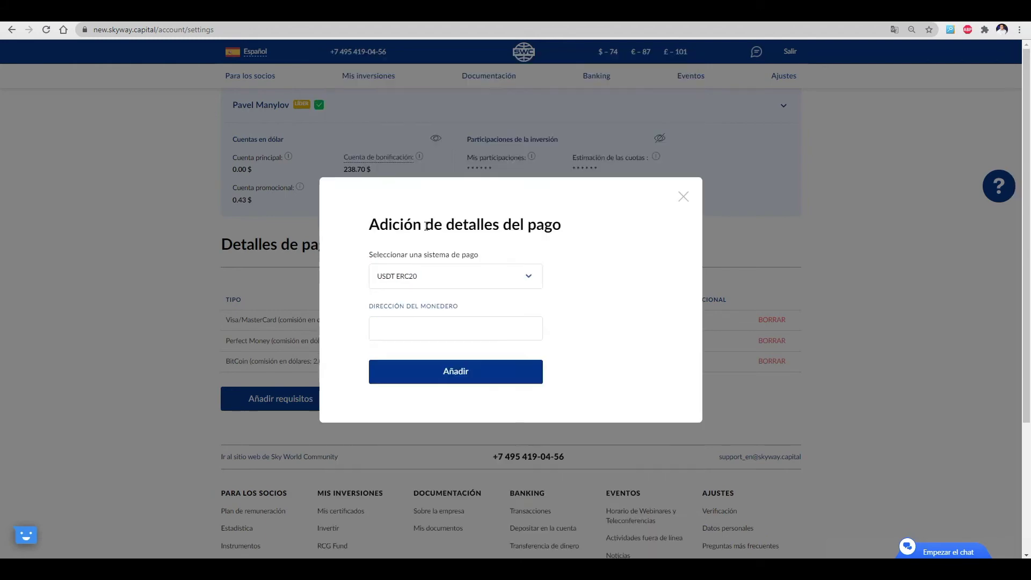
pyautogui.click(527, 329)
pyautogui.hotkey('ctrl', 'v')
pyautogui.click(486, 372)
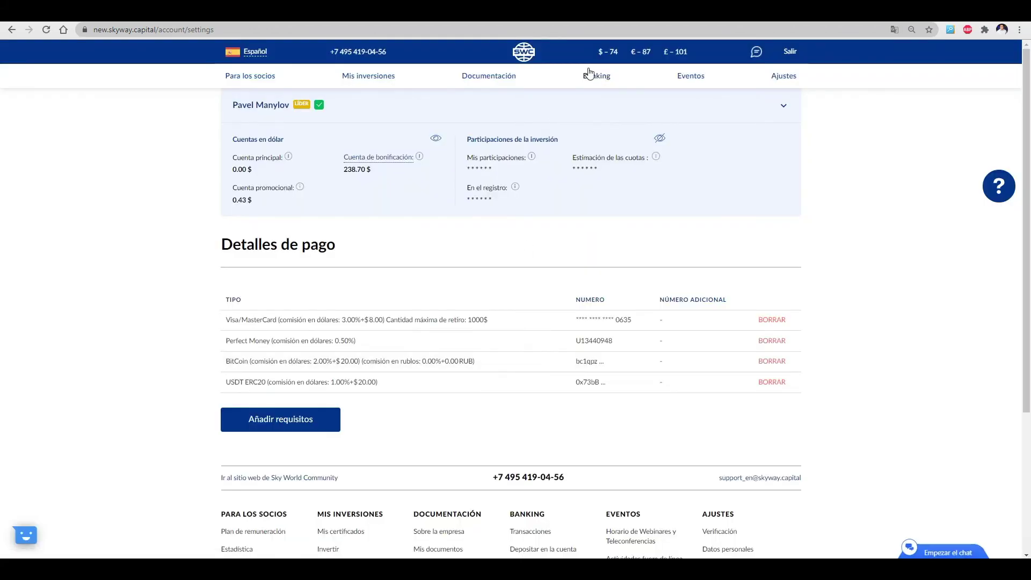
pyautogui.moveTo(595, 79)
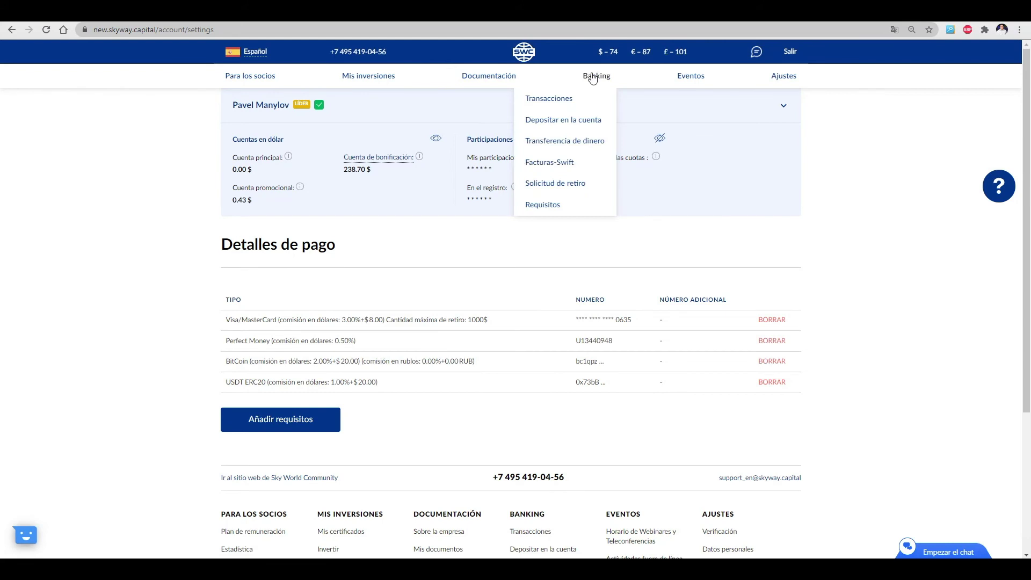
# Set up a 100 bonus withdrawal to the USDT ERC20 wallet, netting 79 $
pyautogui.click(584, 186)
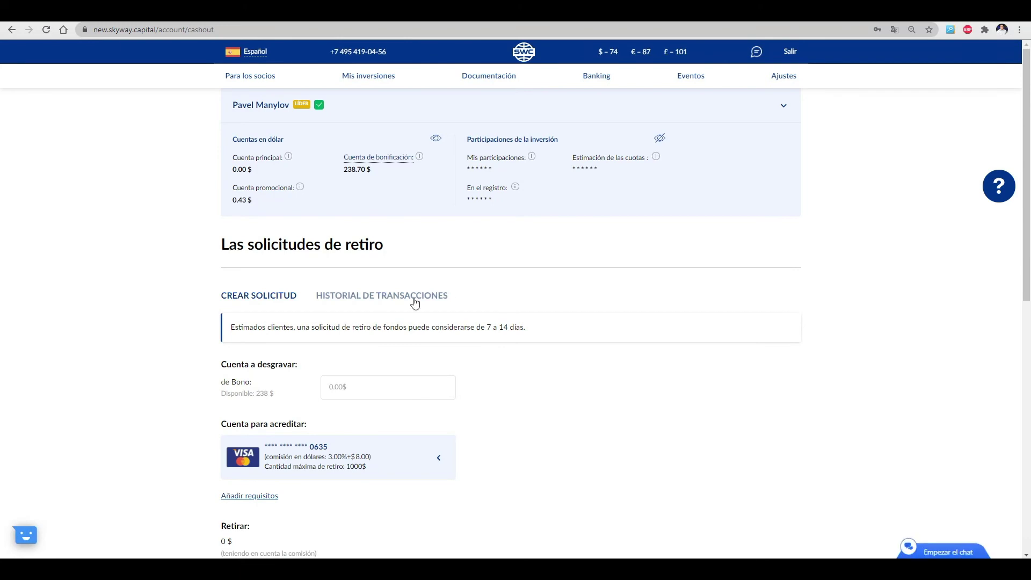
pyautogui.scroll(-2, 416, 303)
pyautogui.click(381, 282)
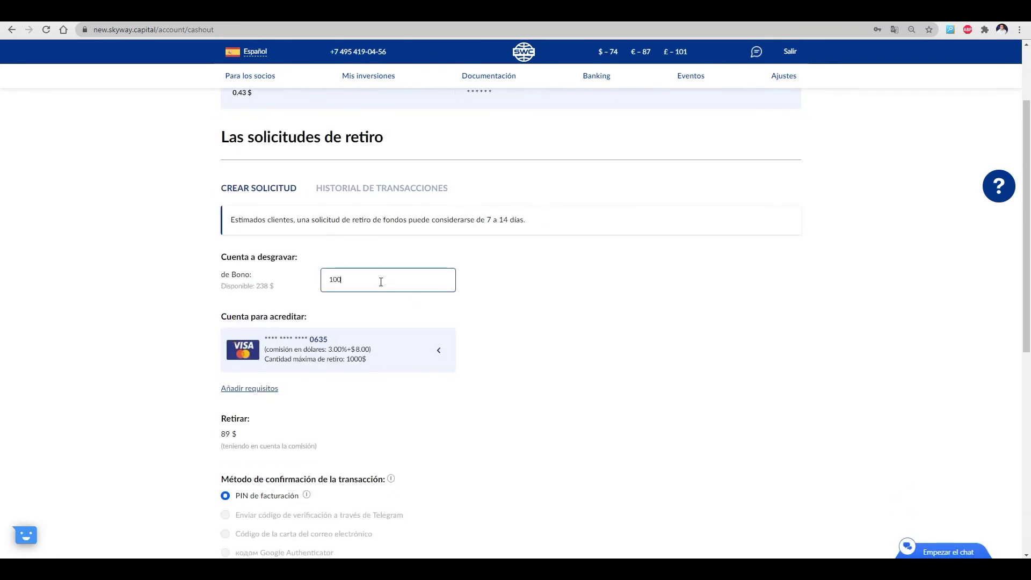
pyautogui.click(380, 372)
pyautogui.scroll(-1, 382, 391)
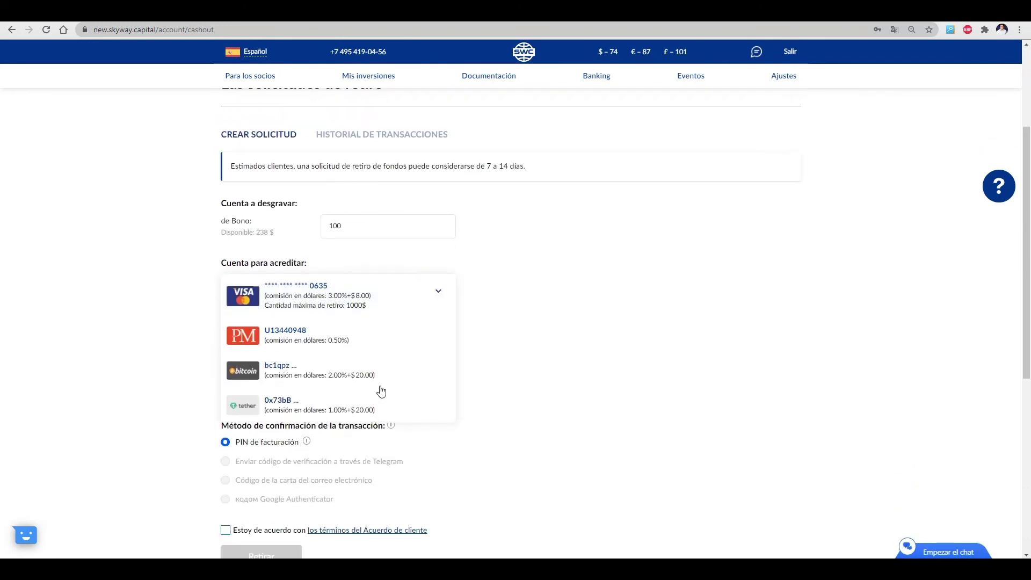
pyautogui.click(346, 411)
# Accept the client agreement, submit the withdrawal request and pass the not-a-robot check
pyautogui.scroll(-1, 333, 392)
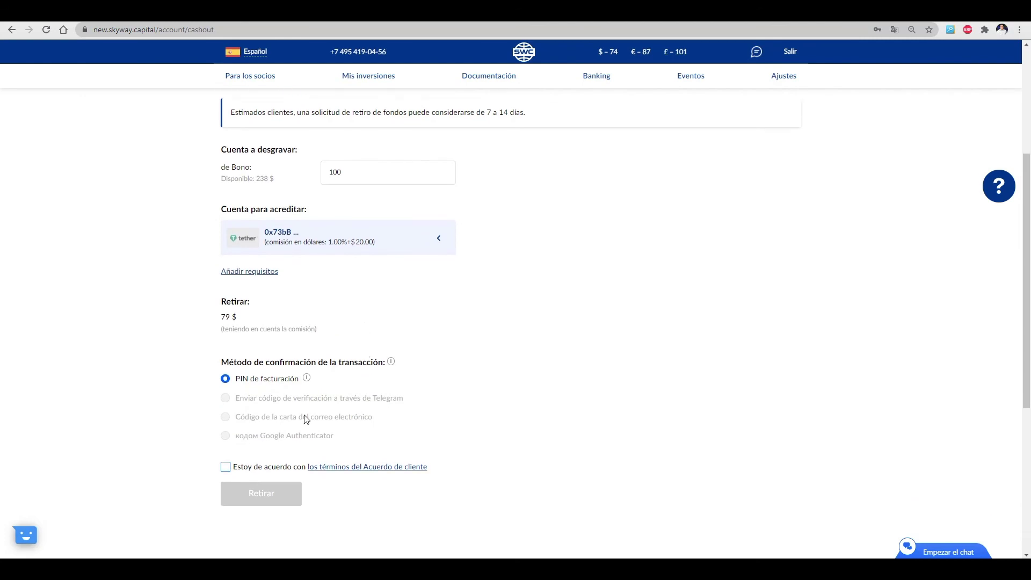
pyautogui.click(226, 467)
pyautogui.click(256, 495)
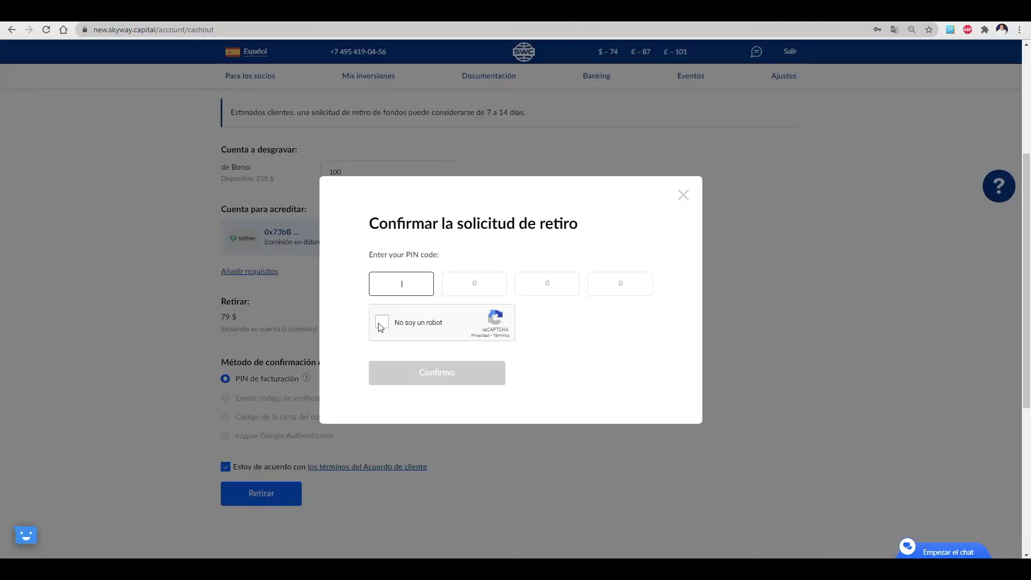
pyautogui.click(382, 322)
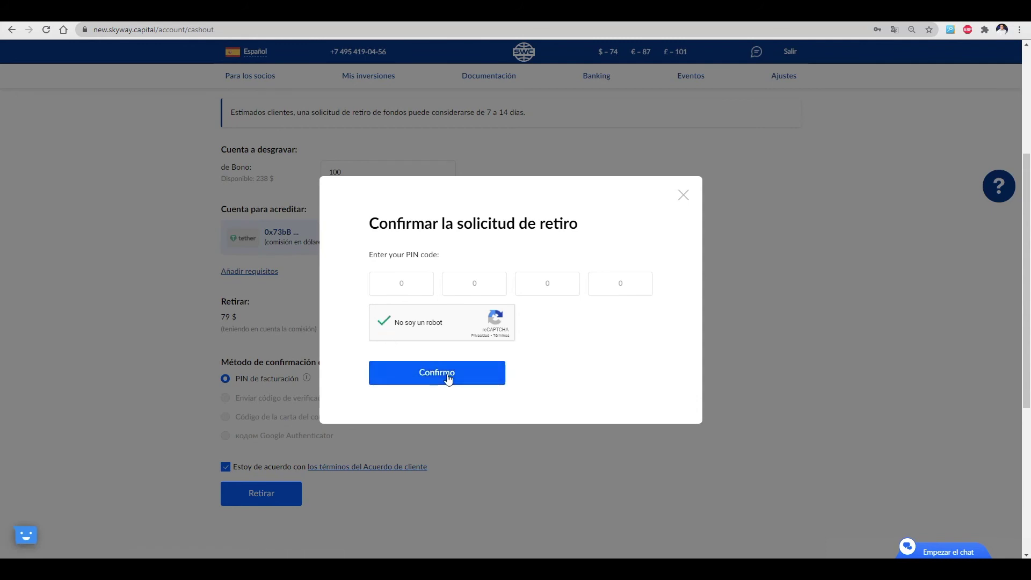